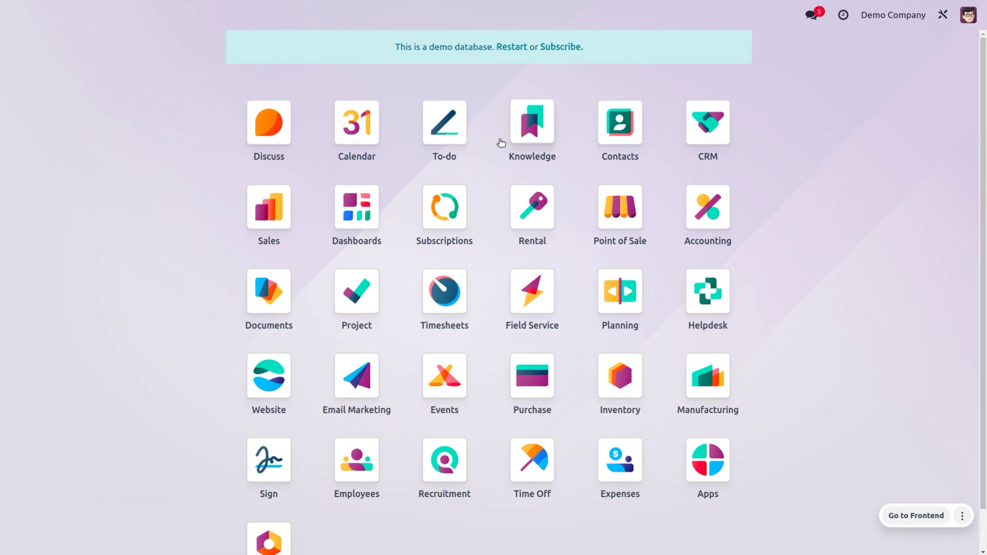
Step: Open the To-do app and show the to-dos by activity type: Email, Call, Meeting and others
left_click(452, 128)
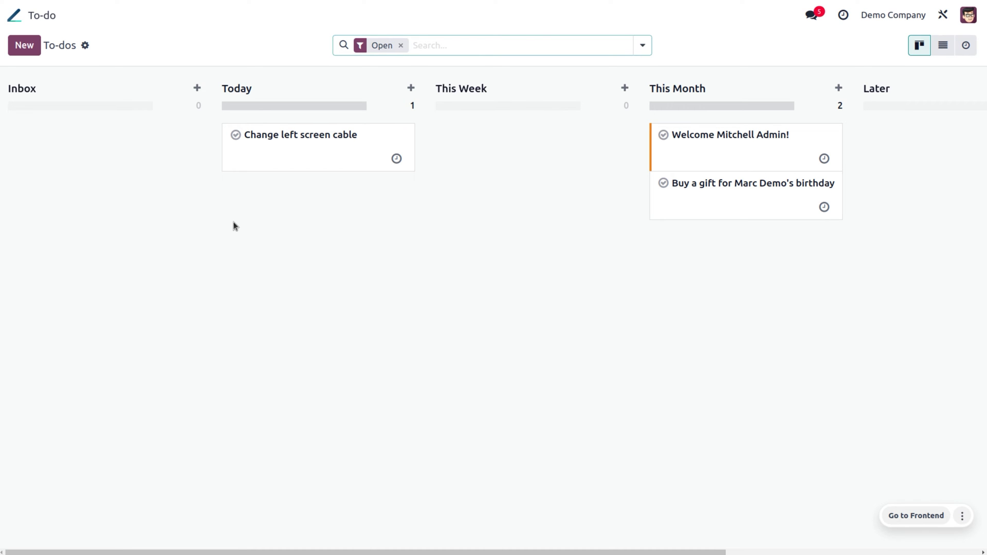
left_click(946, 45)
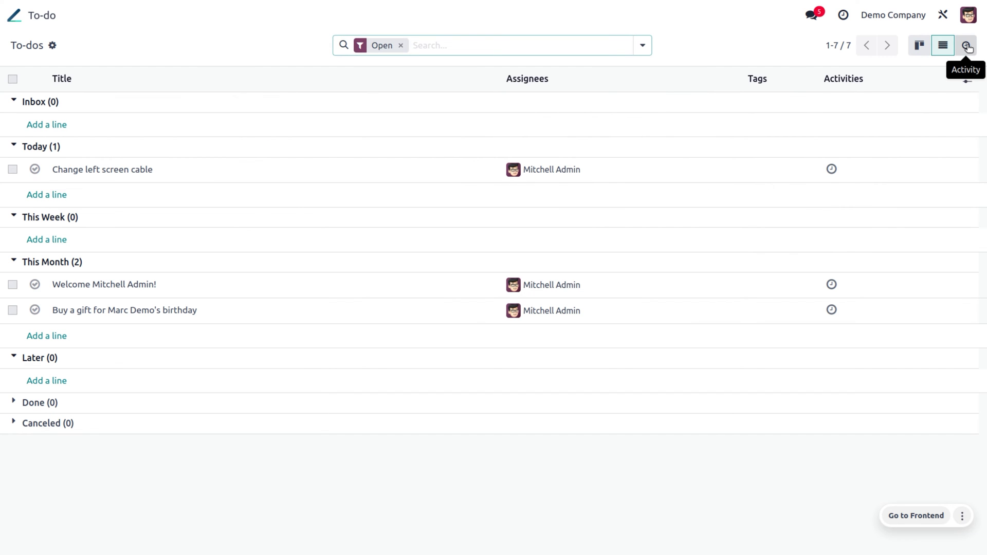
left_click(967, 46)
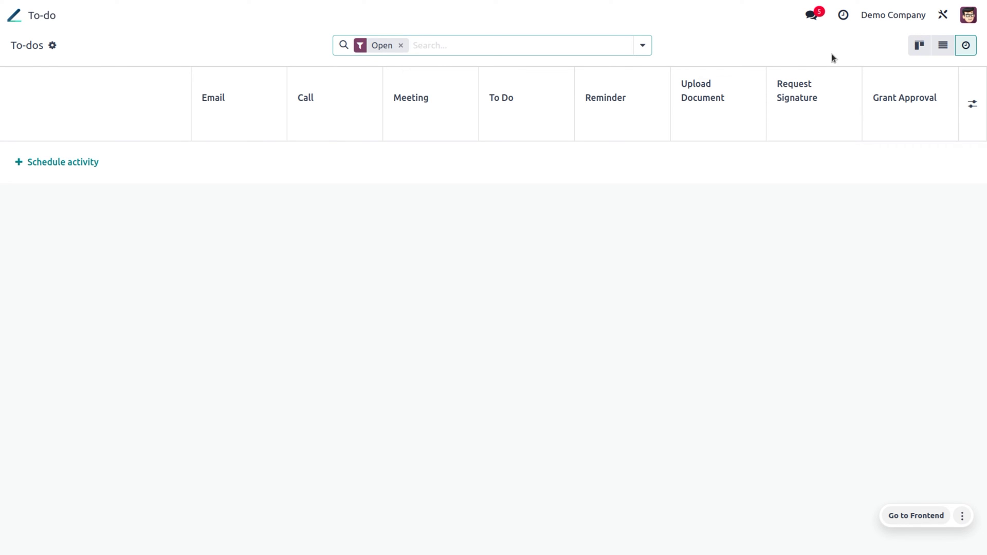
Step: Show the to-dos as a kanban board with Inbox, Today, This Week, This Month and Later columns
left_click(643, 47)
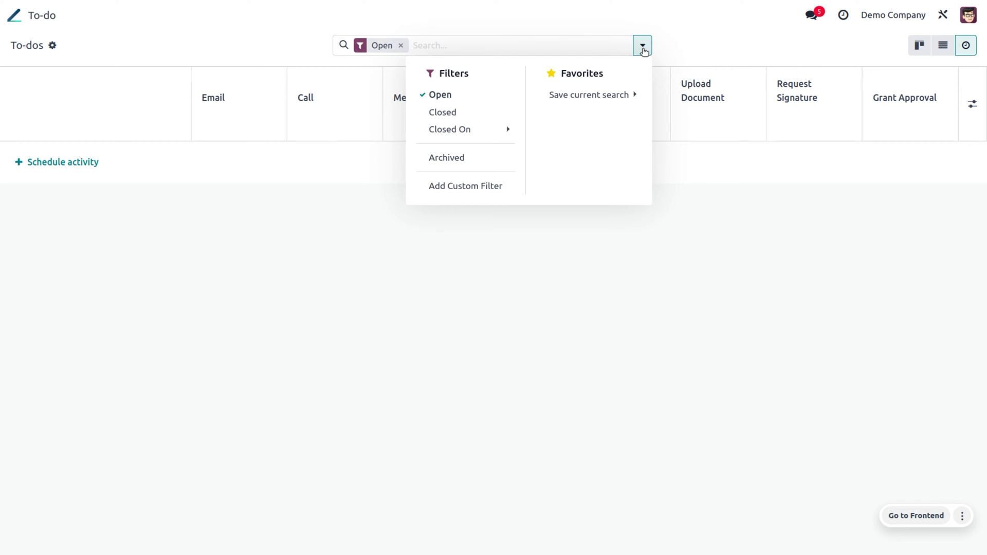
left_click(919, 45)
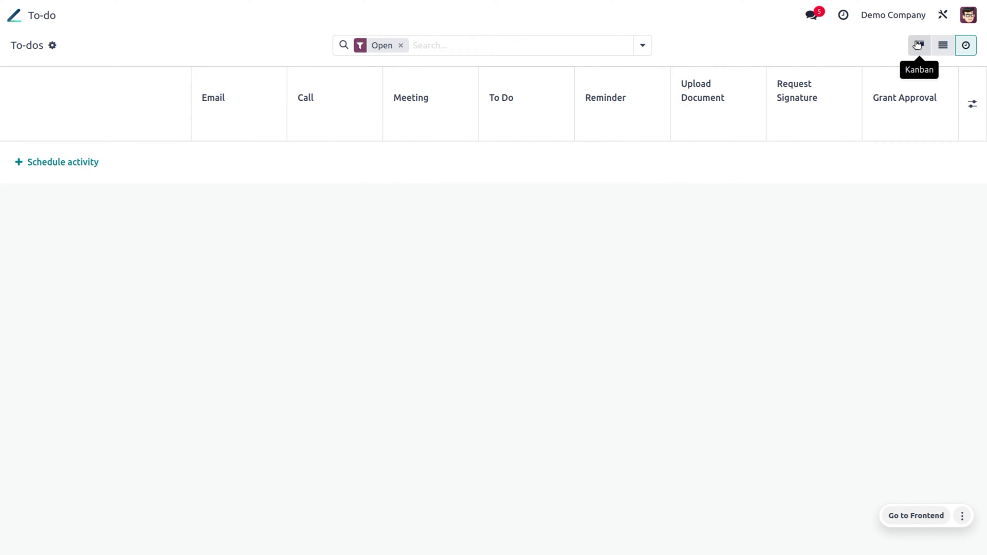
left_click(643, 46)
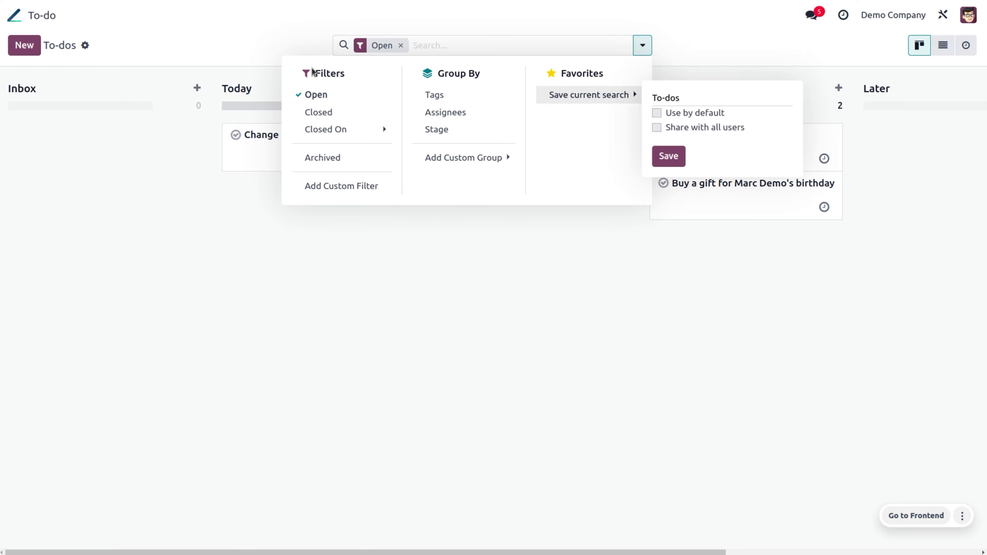
left_click(199, 33)
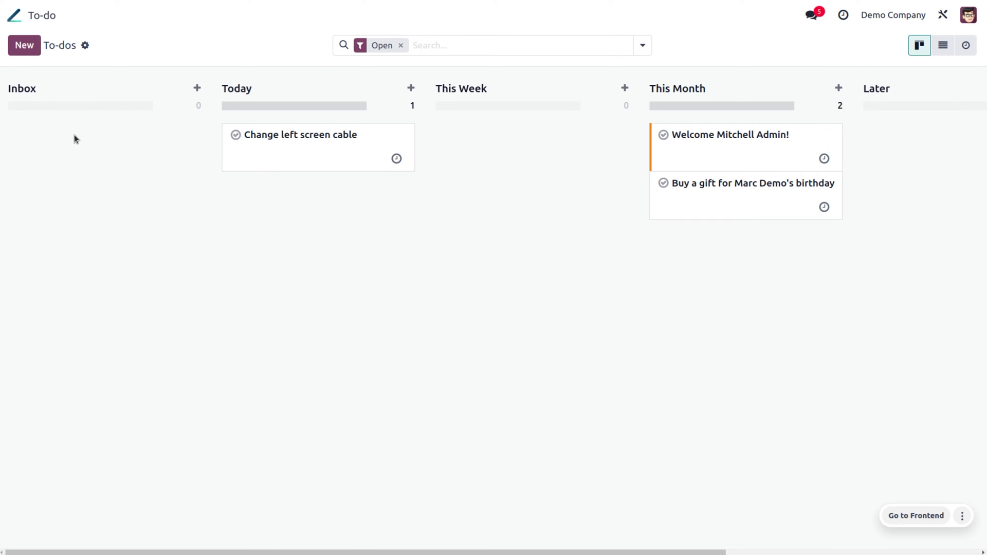
mouse_move(326, 110)
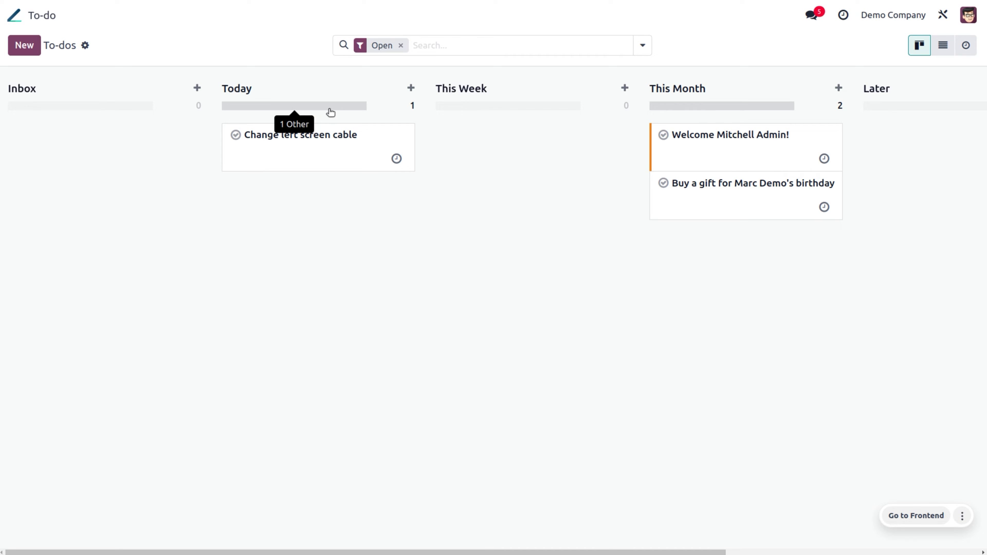
scroll(787, 68, "right", 5)
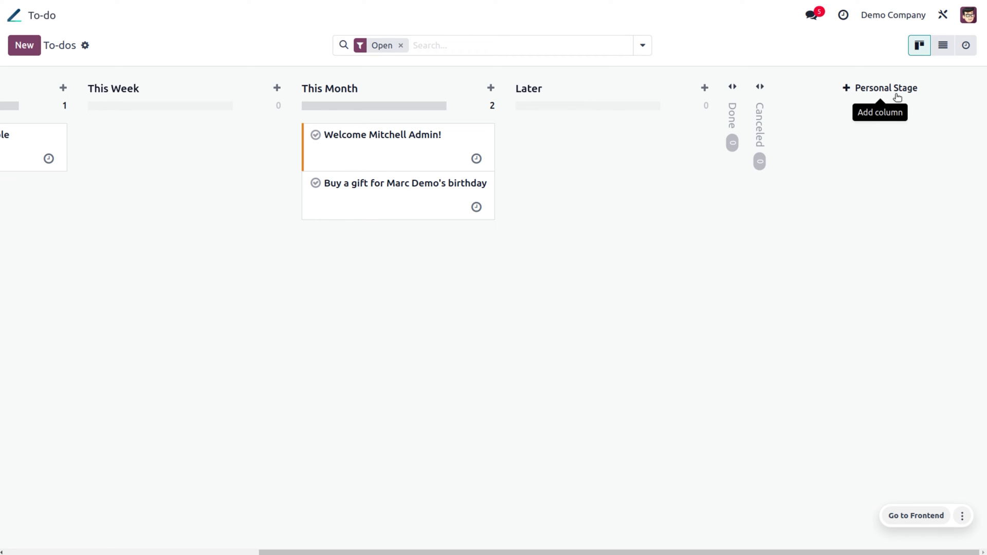
left_click(899, 93)
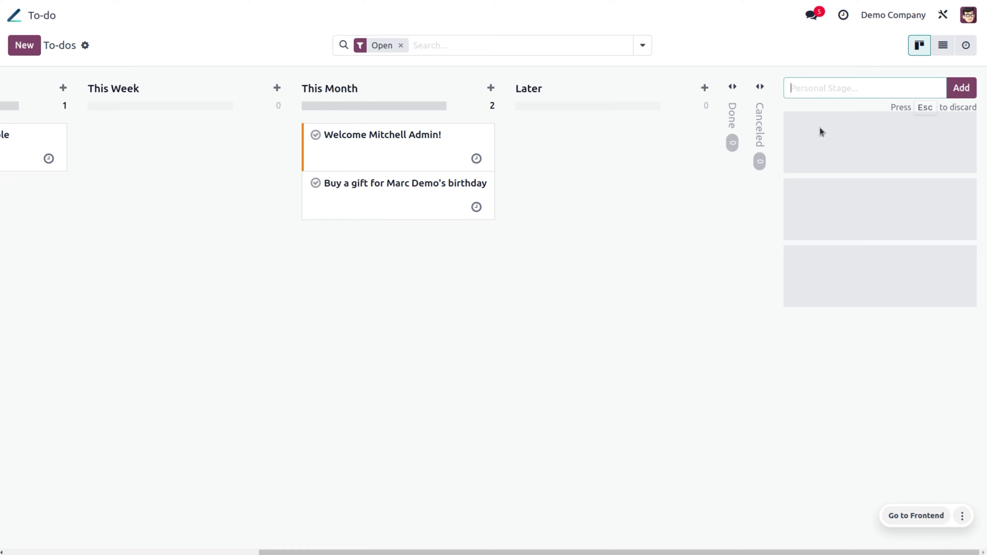
left_click(670, 196)
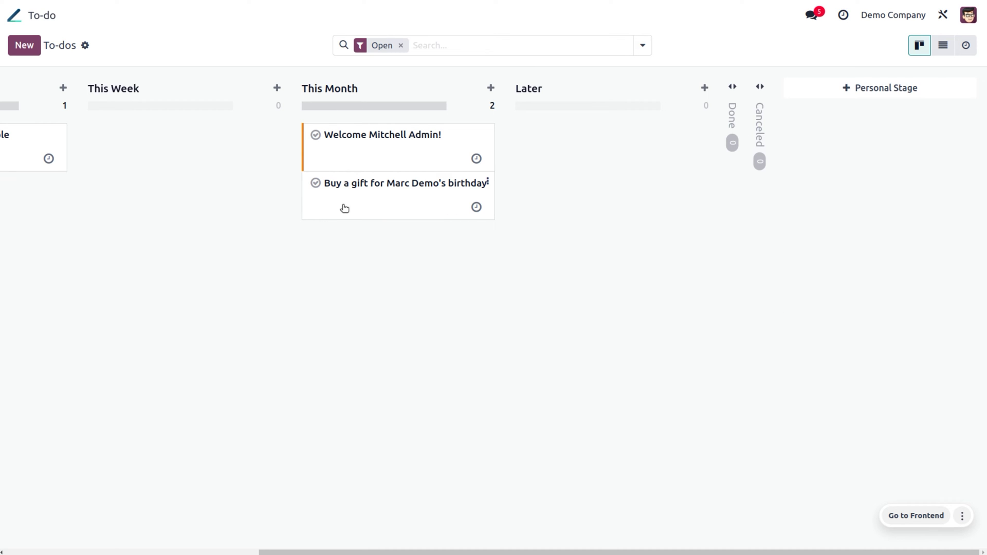
scroll(345, 208, "left", 5)
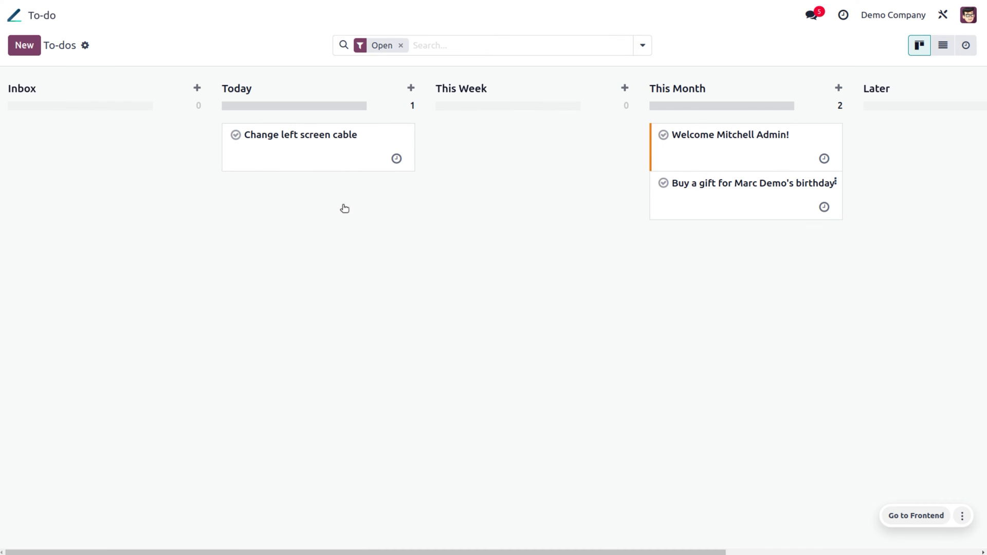
Step: Create a to-do titled 'send invitation' in the Inbox column
left_click(20, 50)
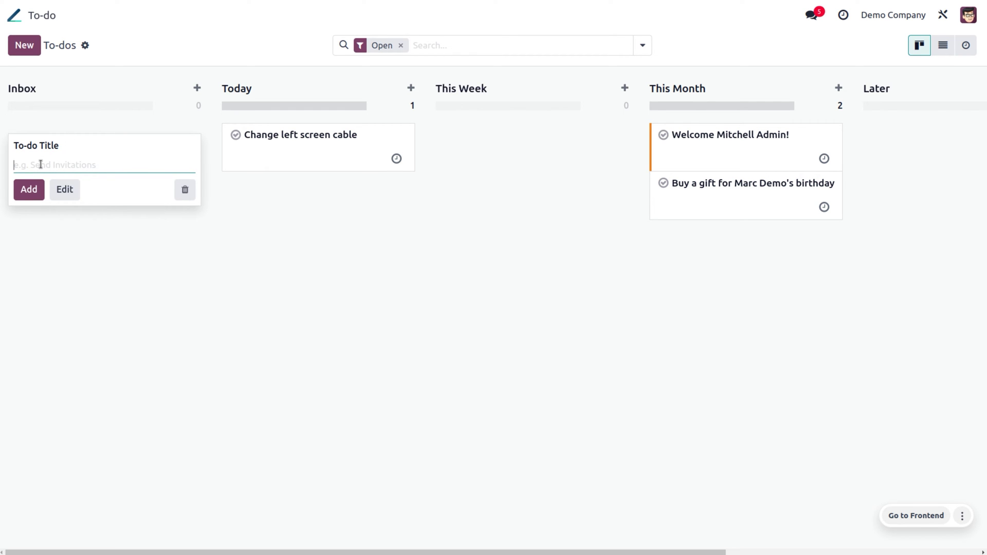
type("send invitation")
left_click(44, 190)
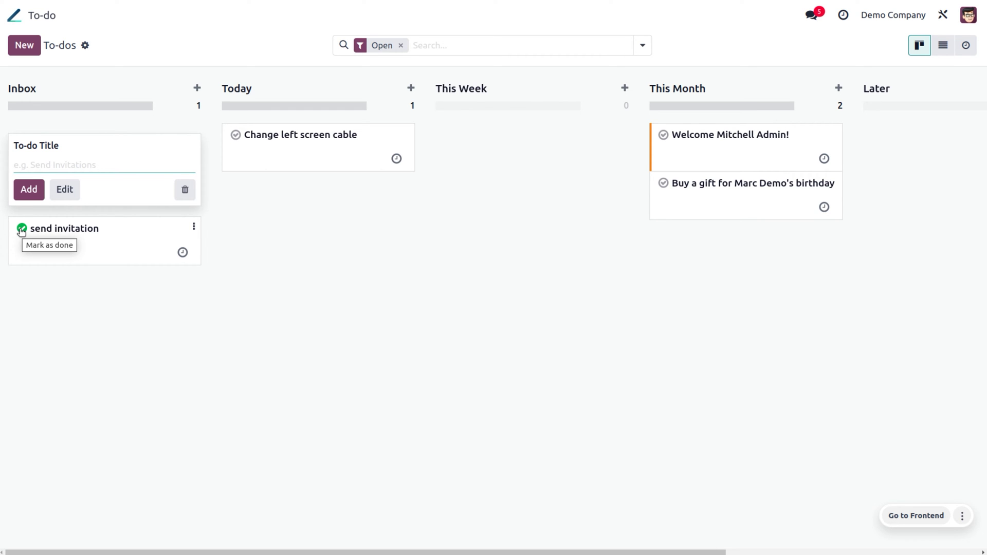
Step: Fill in a Call activity for send invitation with summary 'Discuss proposal' and note 'odoo 16 vs odoo 17'
left_click(182, 254)
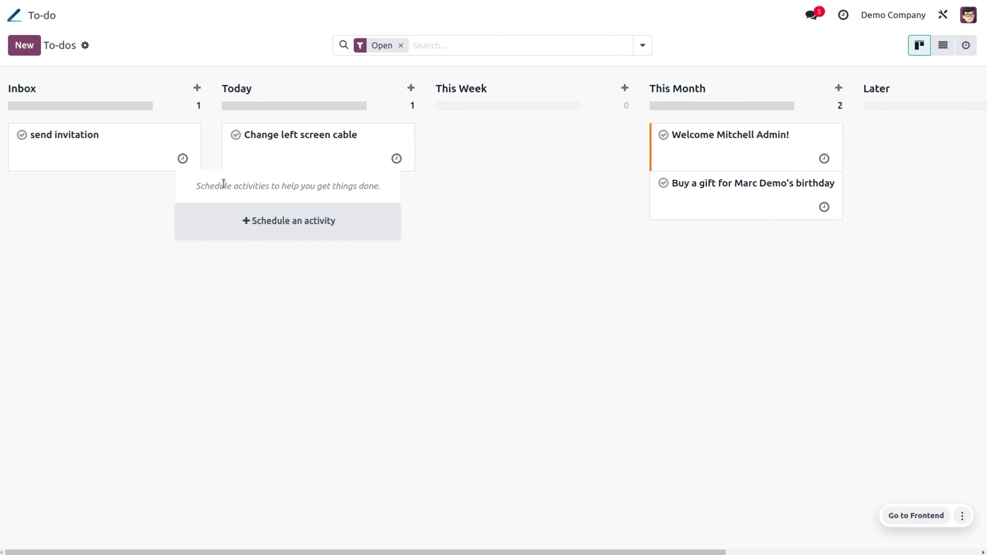
left_click(284, 221)
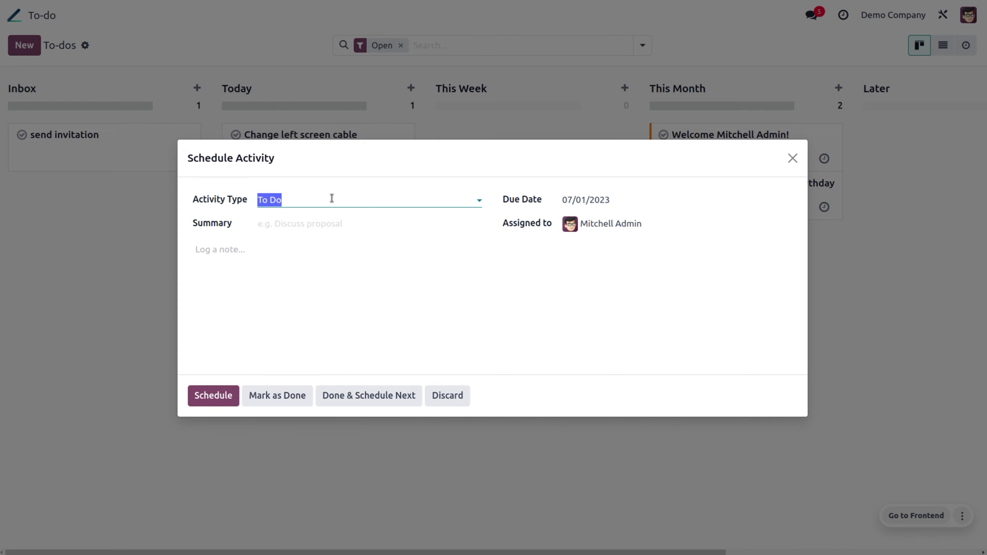
left_click(332, 199)
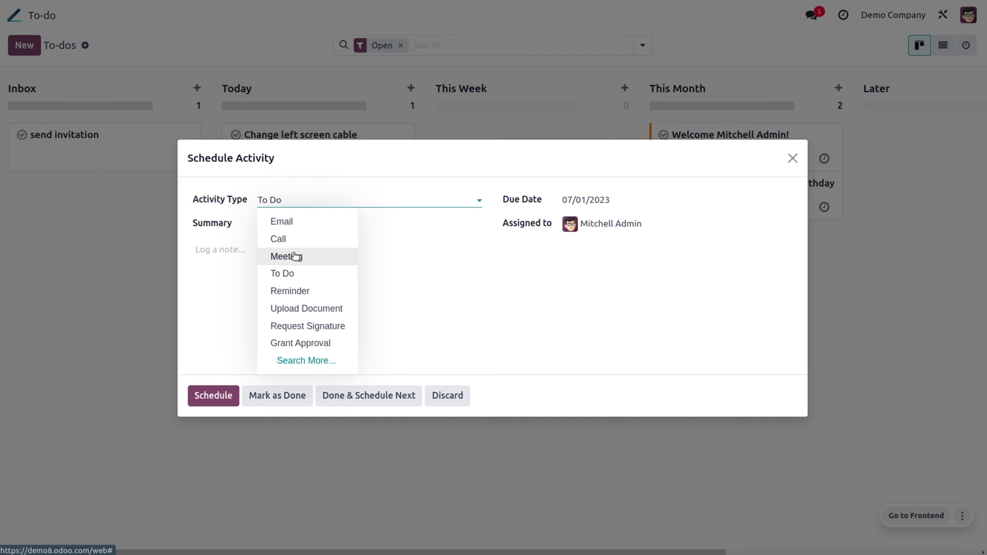
left_click(285, 239)
left_click(291, 226)
type("Discuss proposal")
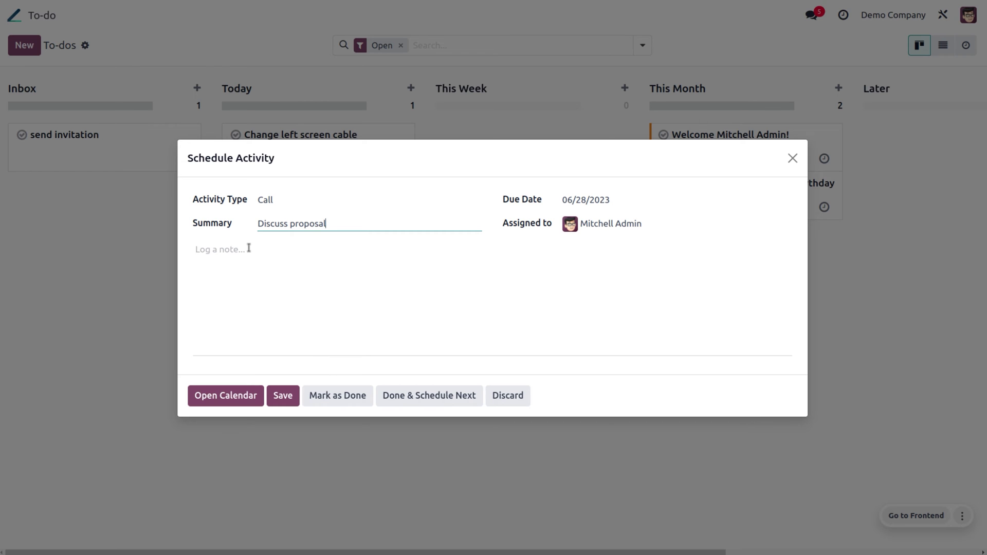
left_click(249, 247)
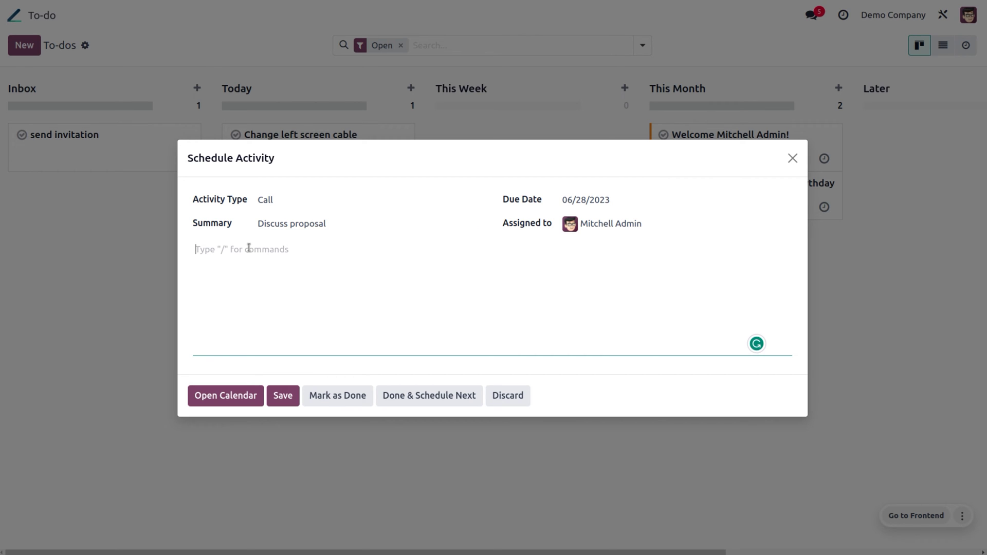
type("odoo 16 vs odoo 17")
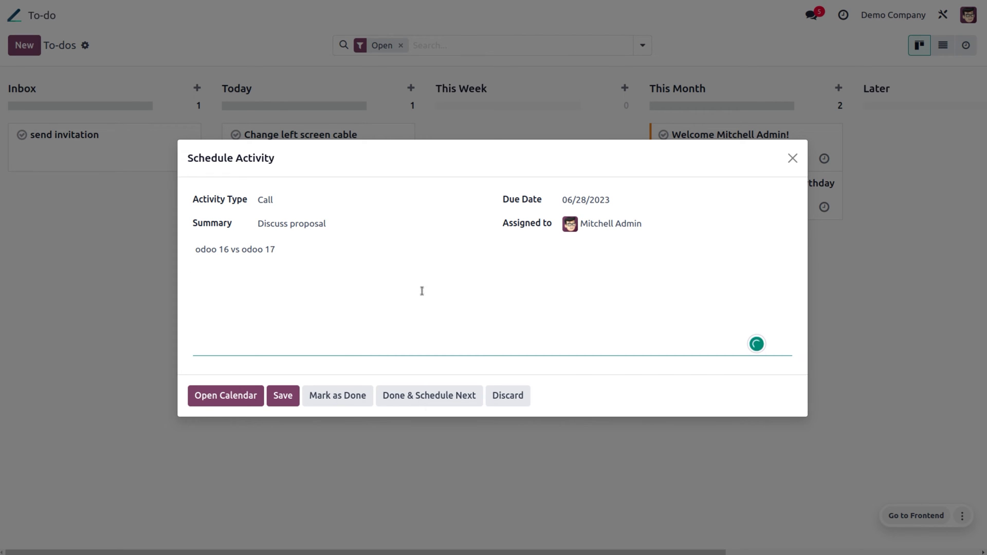
Step: Schedule the call, then browse June 26 and June 27 in the meetings calendar
left_click(231, 396)
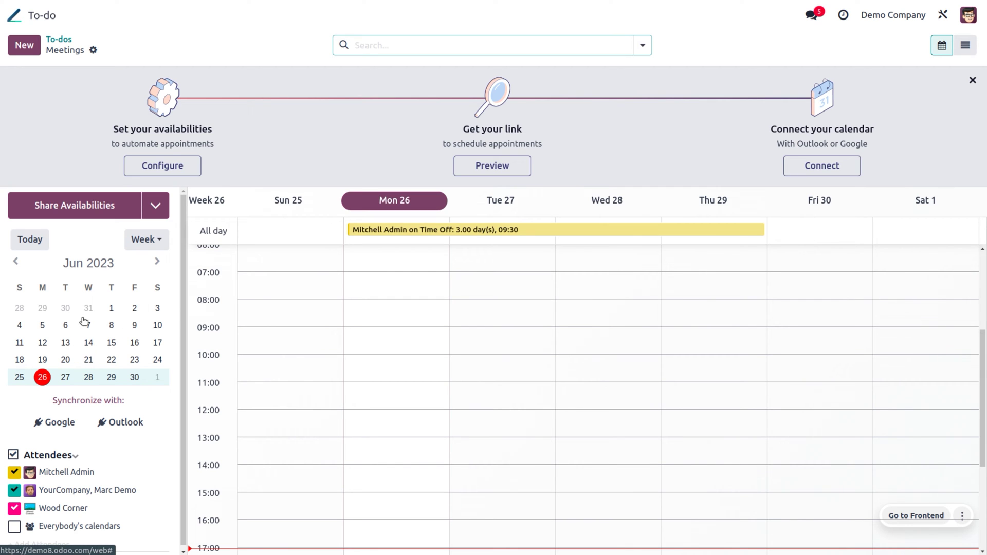
left_click(47, 379)
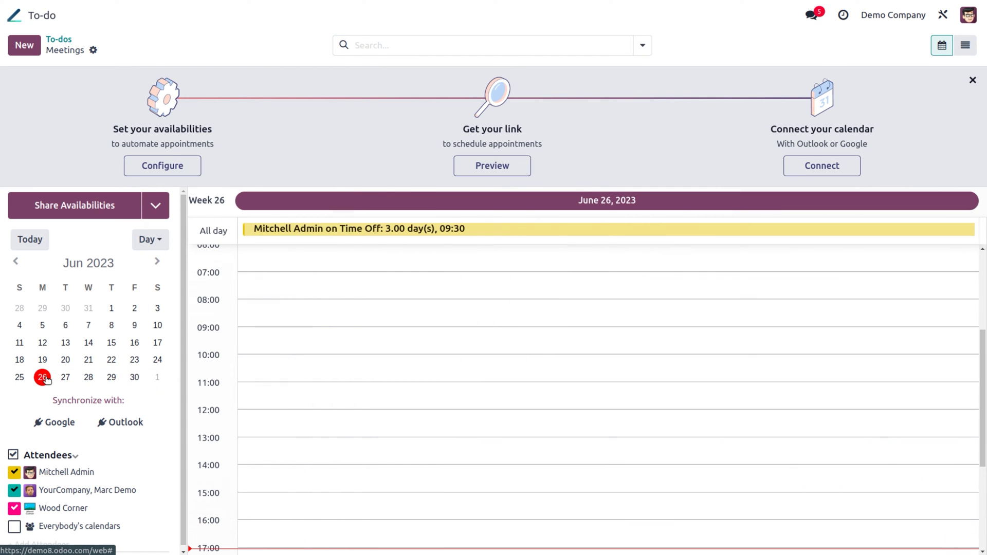
left_click(62, 379)
left_click(64, 379)
left_click(65, 379)
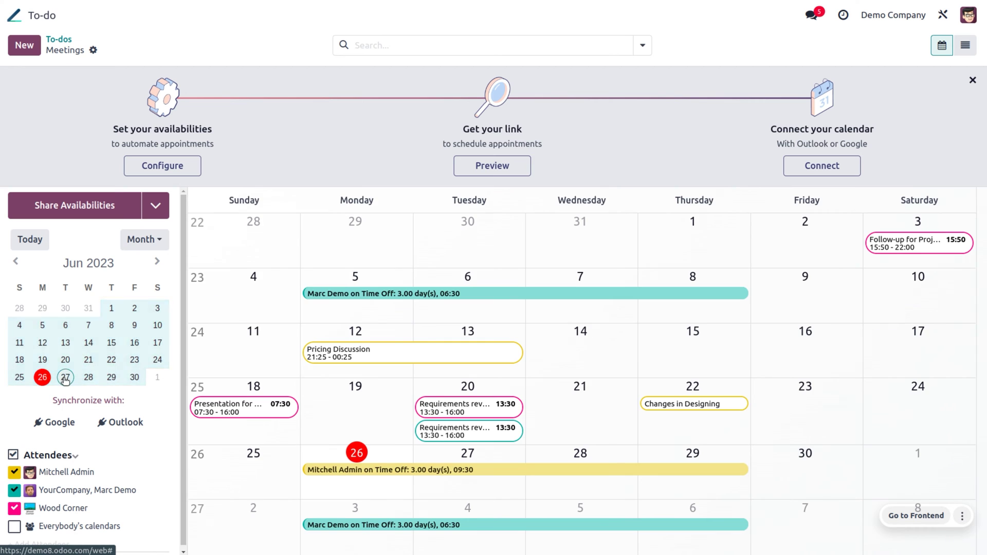
left_click(65, 377)
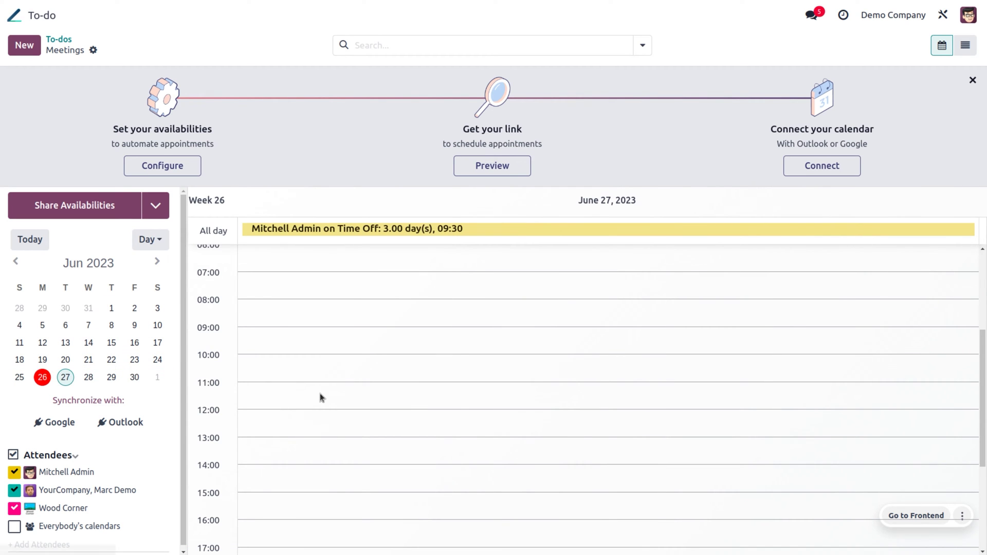
scroll(320, 394, "down", 3)
scroll(320, 394, "up", 10)
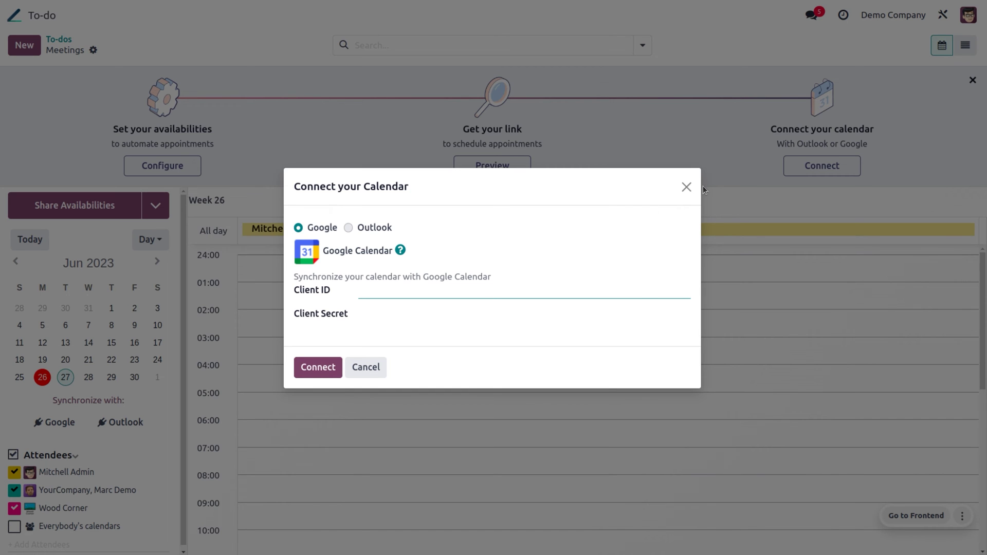
Step: Dismiss the calendar connection dialog, show the week of June 27, and start sharing availabilities
left_click(687, 187)
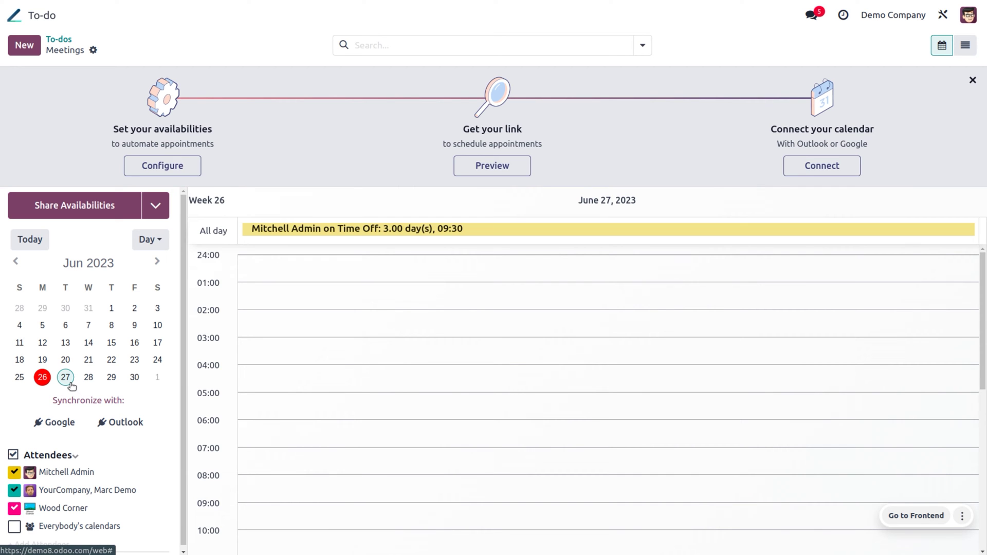
left_click(66, 378)
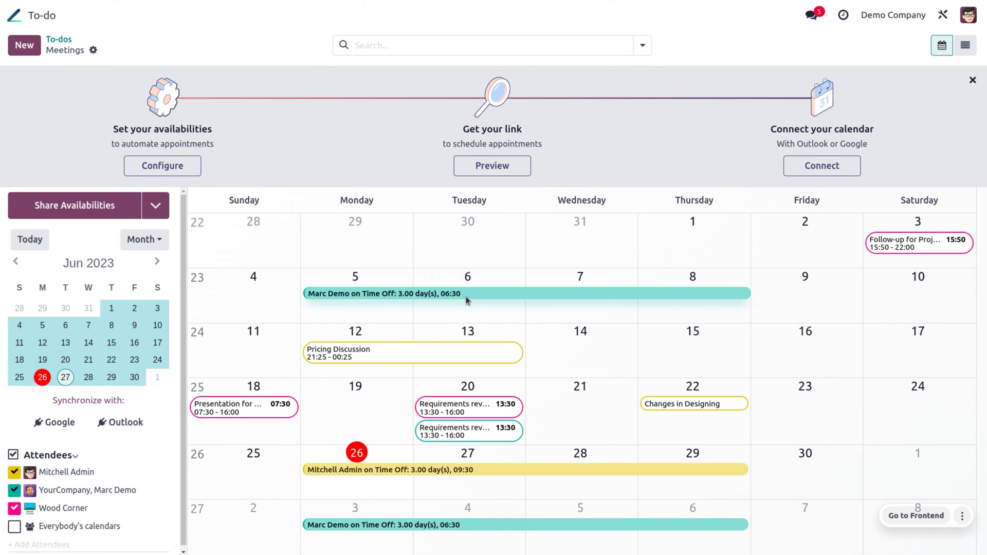
left_click(66, 381)
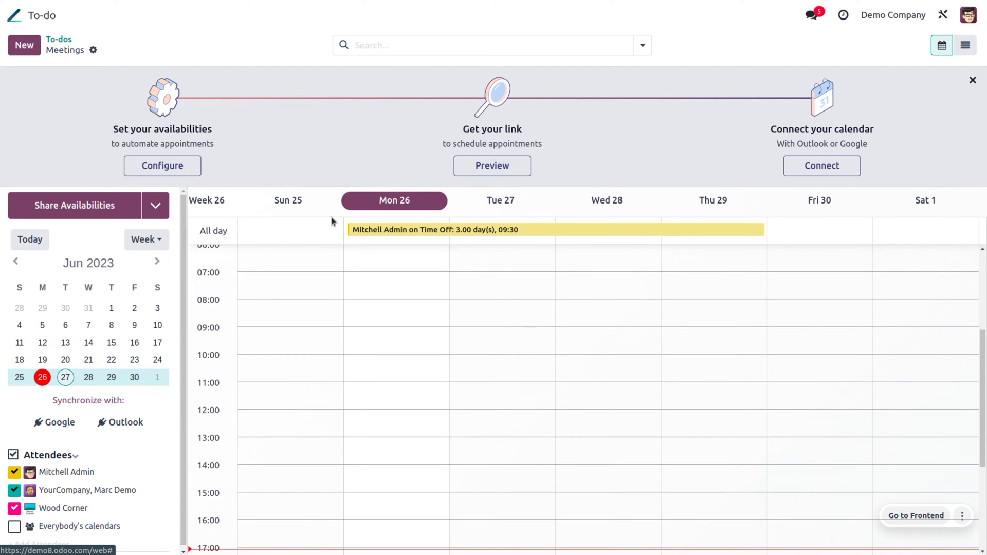
left_click(135, 206)
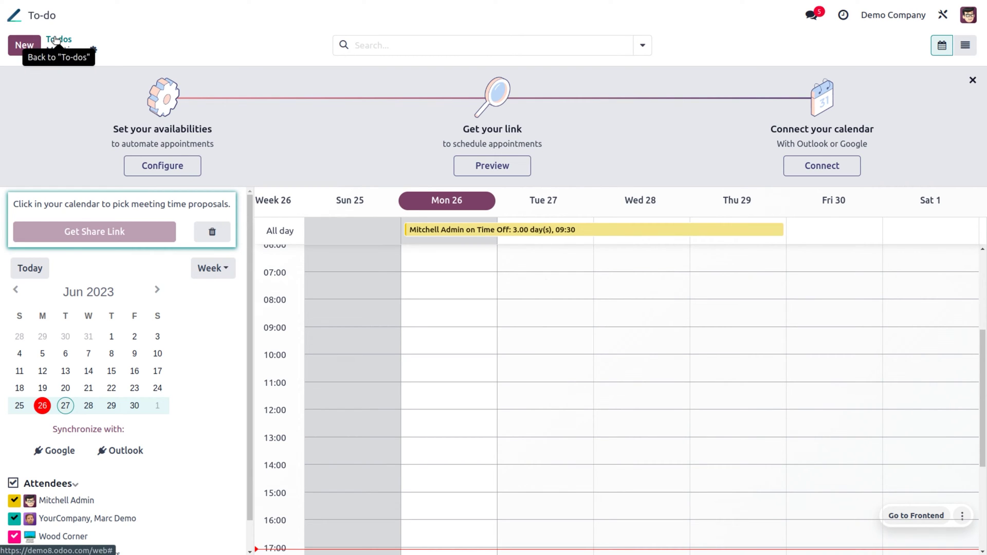
Step: Return to the to-do board and colour the send invitation card orange
left_click(57, 40)
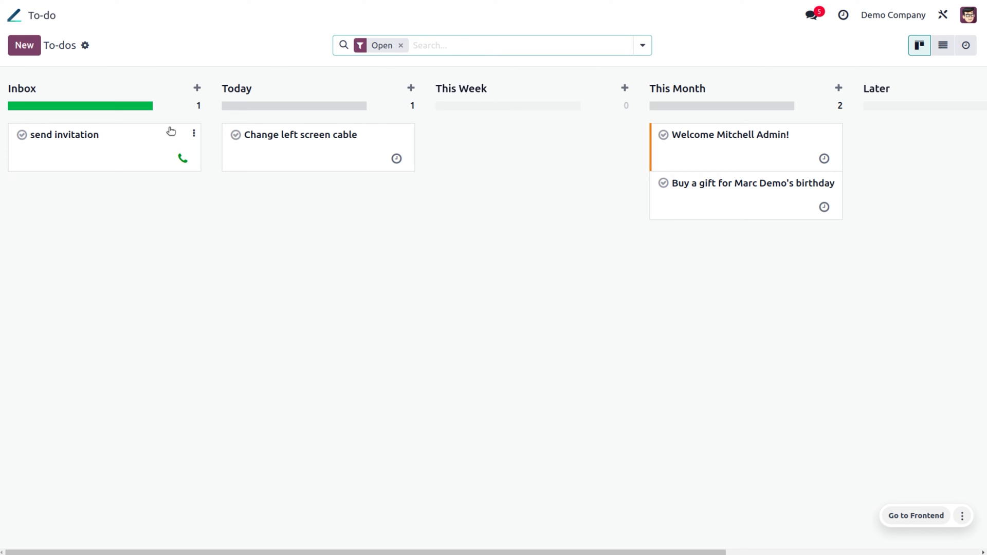
left_click(193, 135)
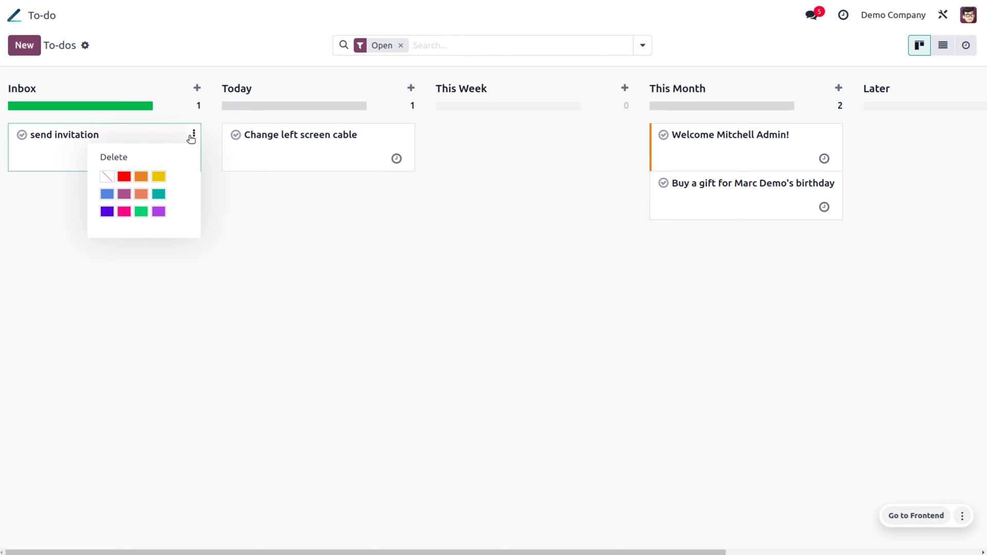
left_click(136, 177)
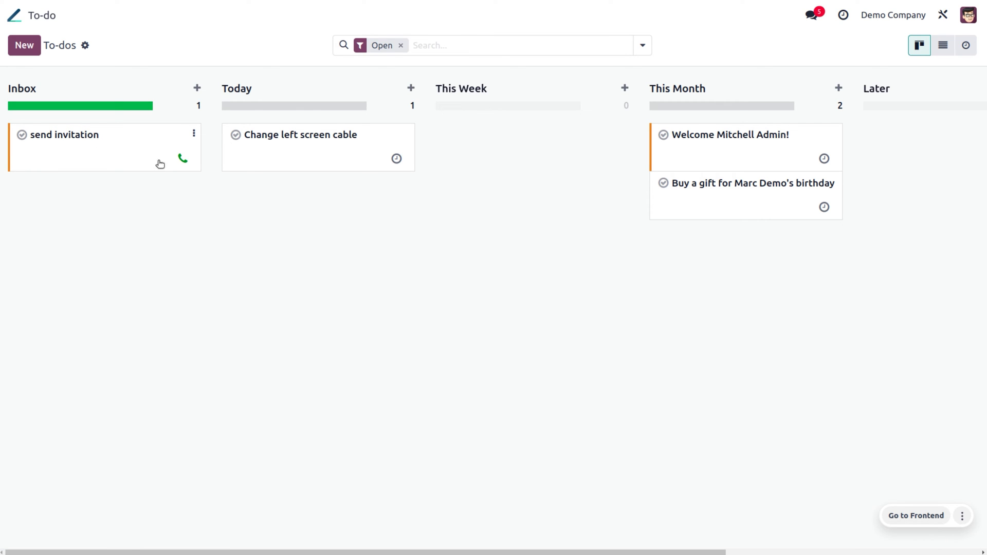
Step: Open the send invitation to-do and tag it Internal and New Feature
left_click(111, 141)
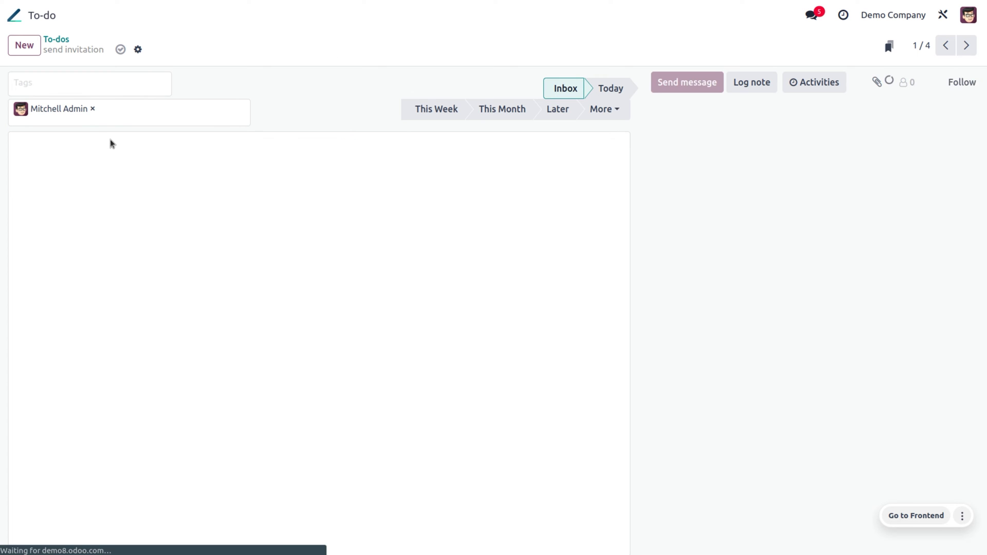
left_click(91, 81)
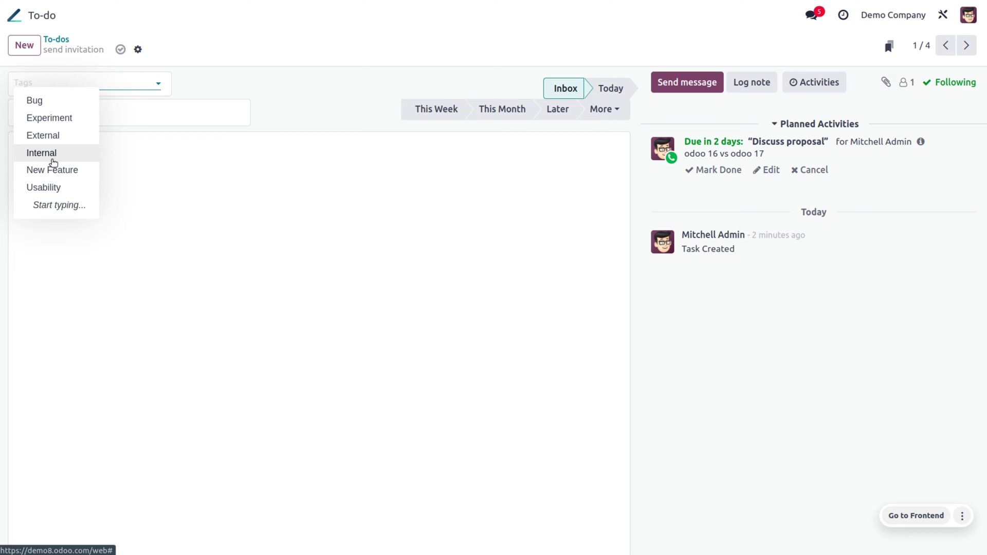
left_click(50, 154)
left_click(88, 83)
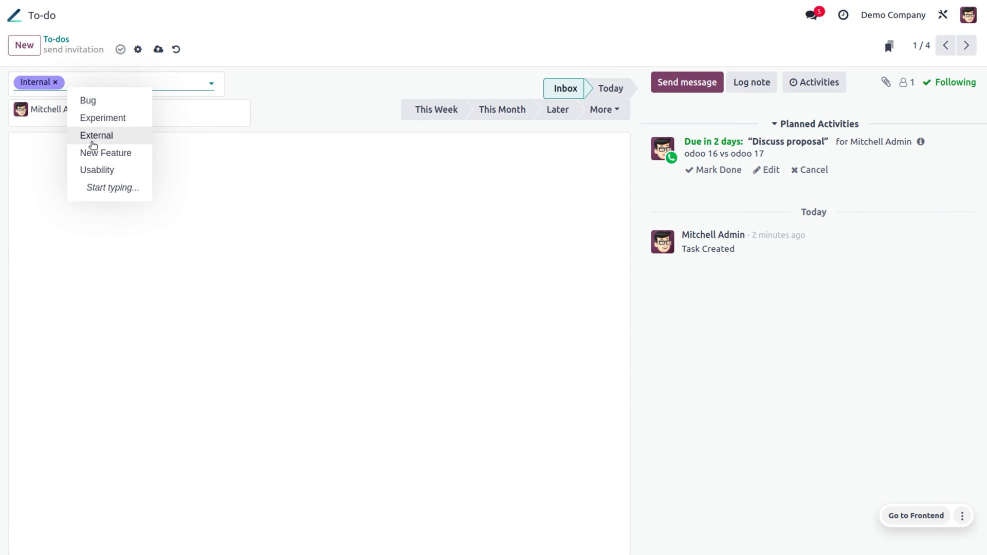
left_click(94, 150)
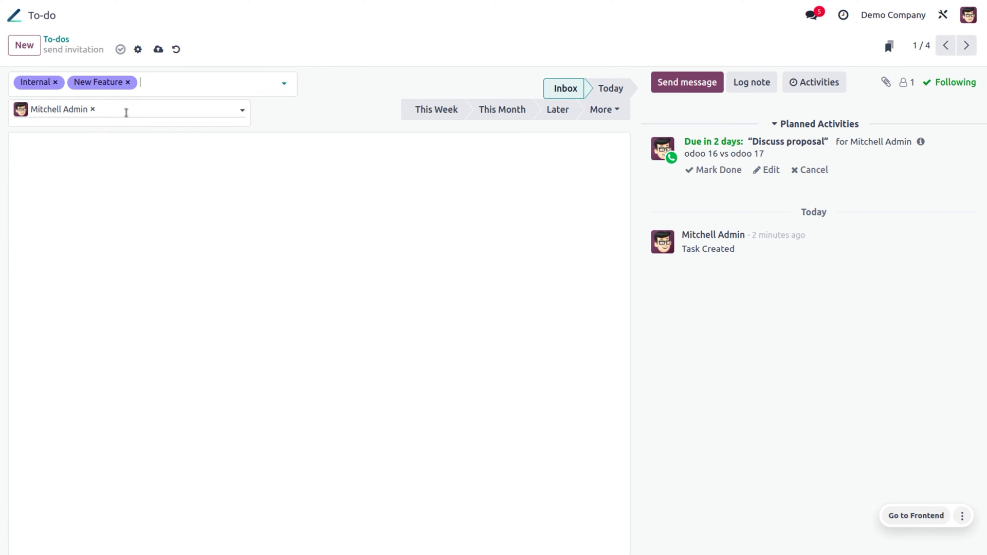
Step: Add three more colleagues as assignees, giving the to-do four people
left_click(125, 112)
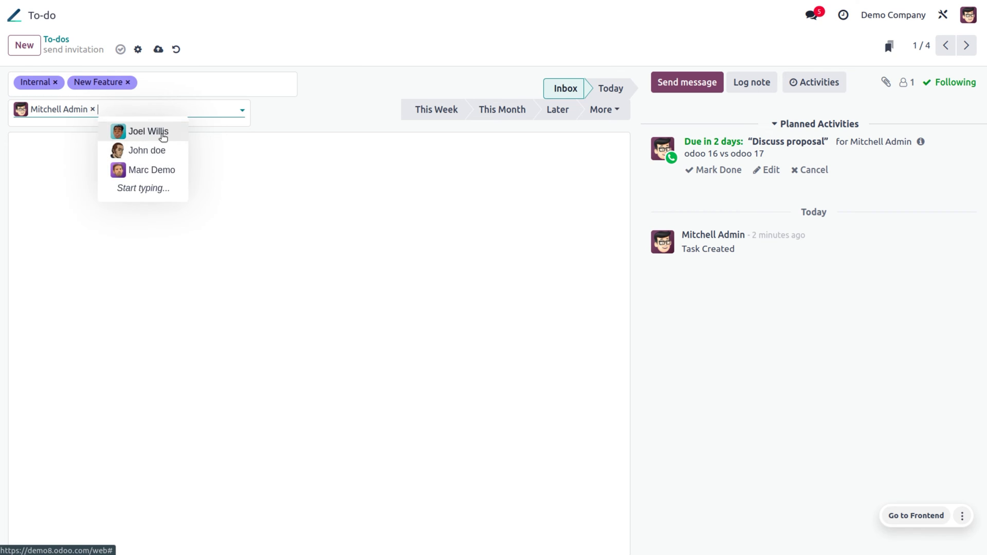
key("Escape")
left_click(177, 111)
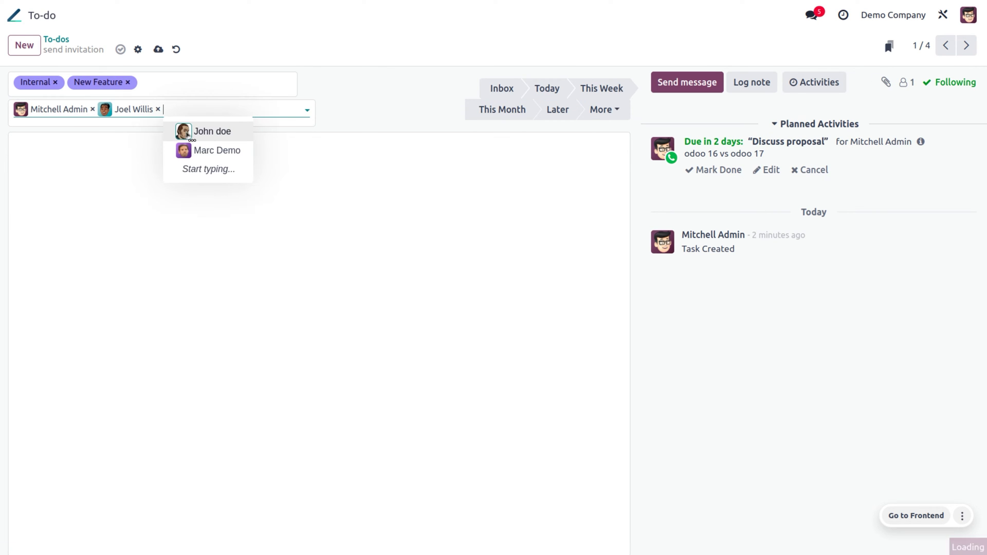
left_click(200, 132)
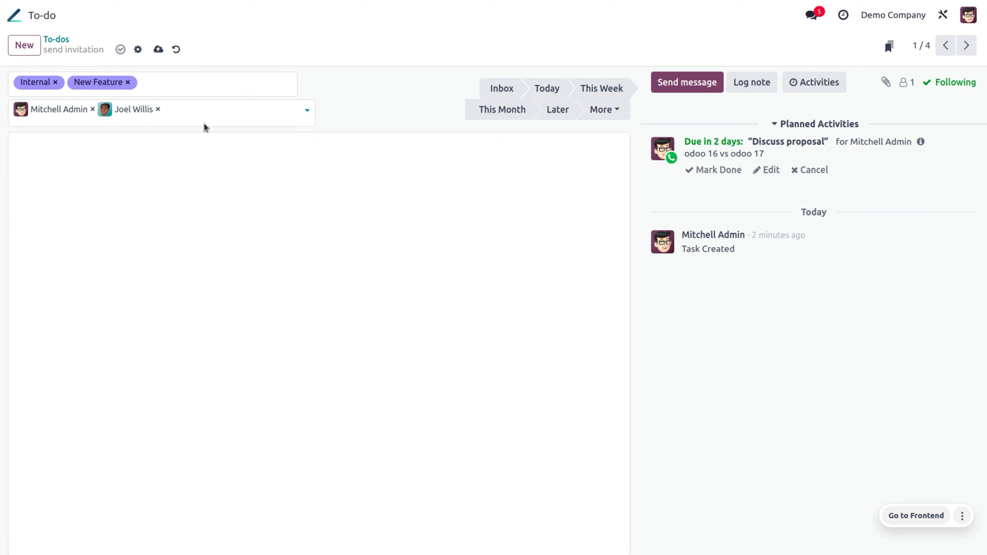
left_click(242, 107)
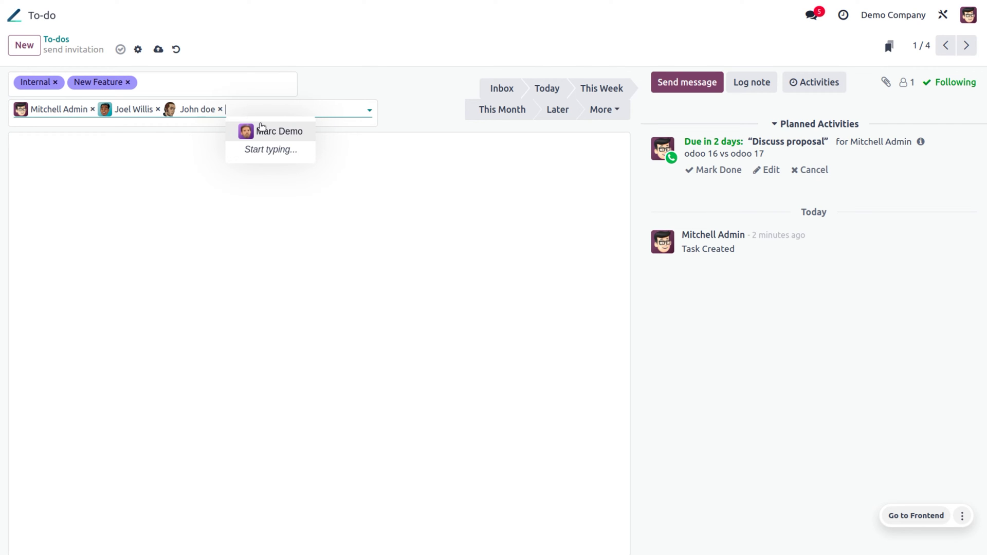
left_click(267, 130)
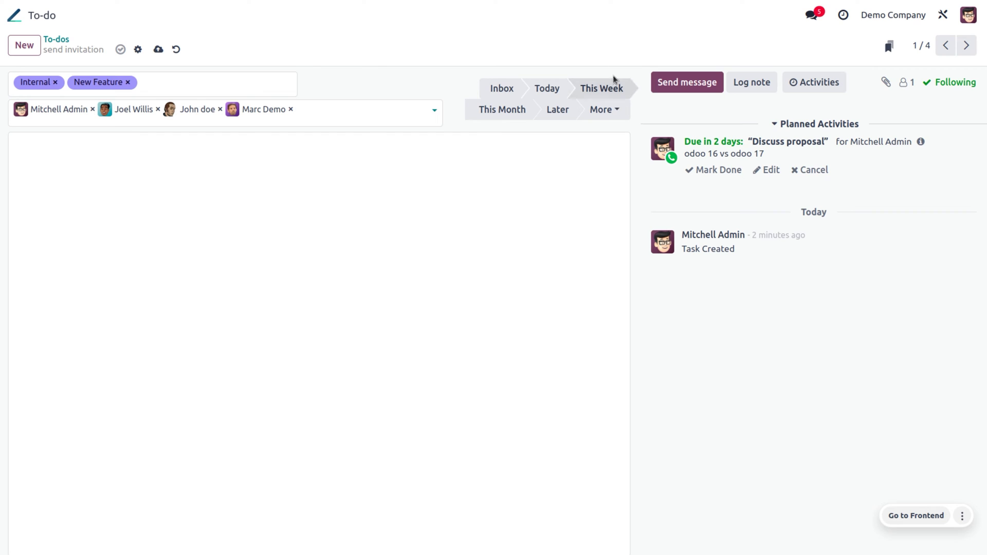
left_click(144, 176)
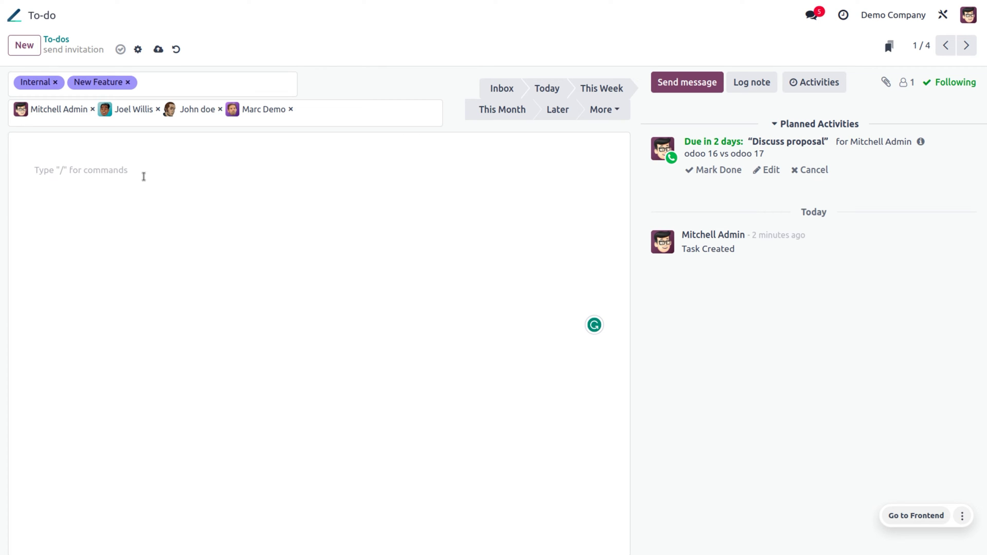
Step: Enter the description '1.discussion on new featurs of odoo17' and save the to-do
type("1.discussion on new featurs of odoo17")
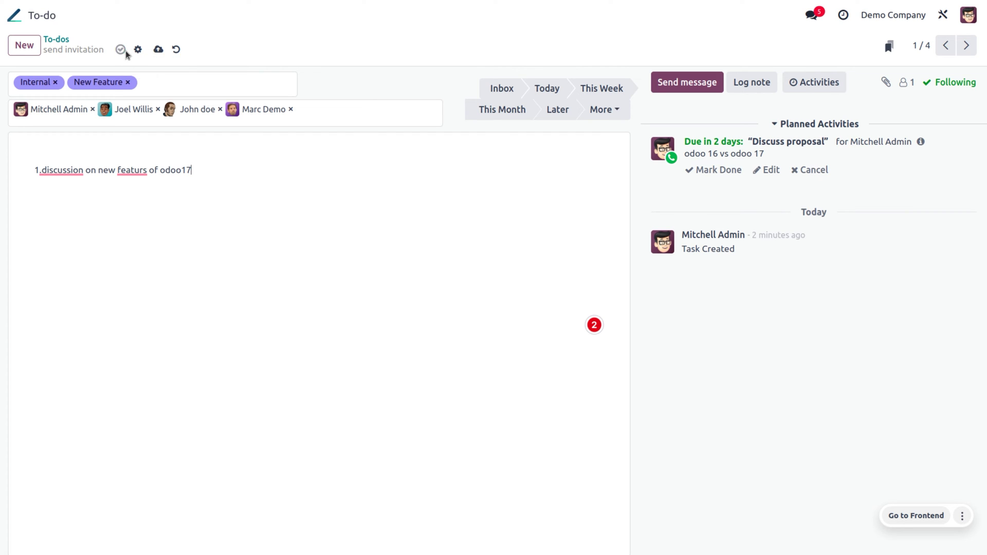
left_click(159, 50)
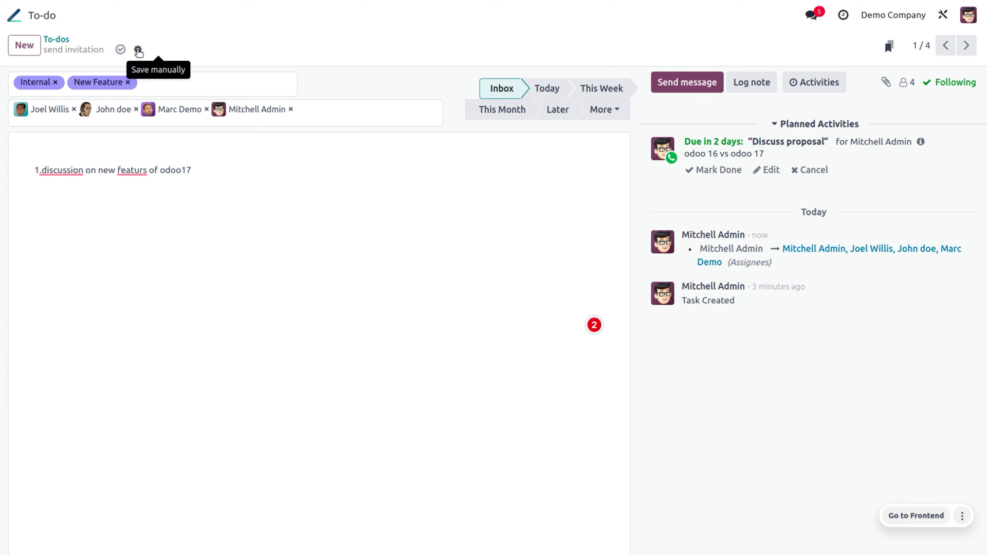
Step: Convert send invitation into a task, creating the new project 'Invitation' for it
left_click(137, 50)
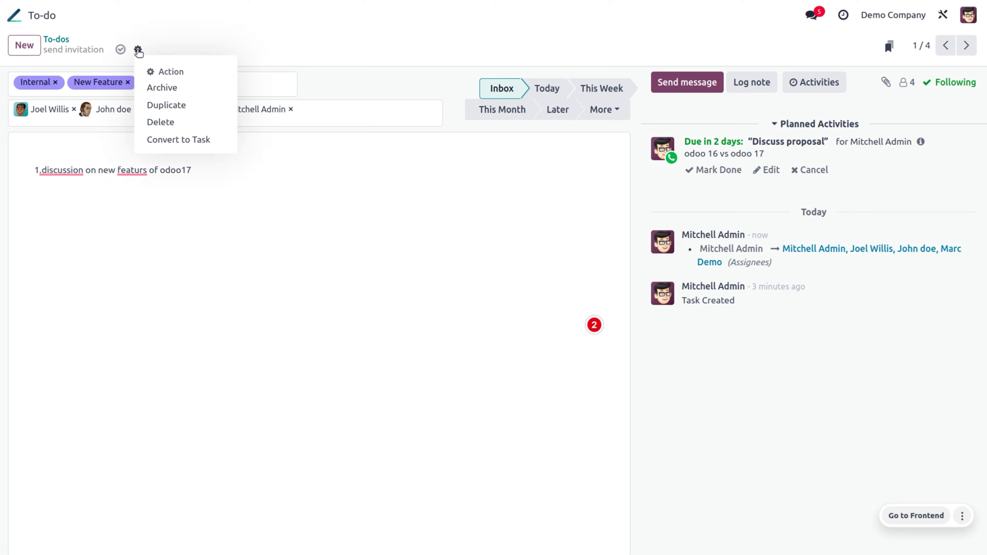
left_click(189, 144)
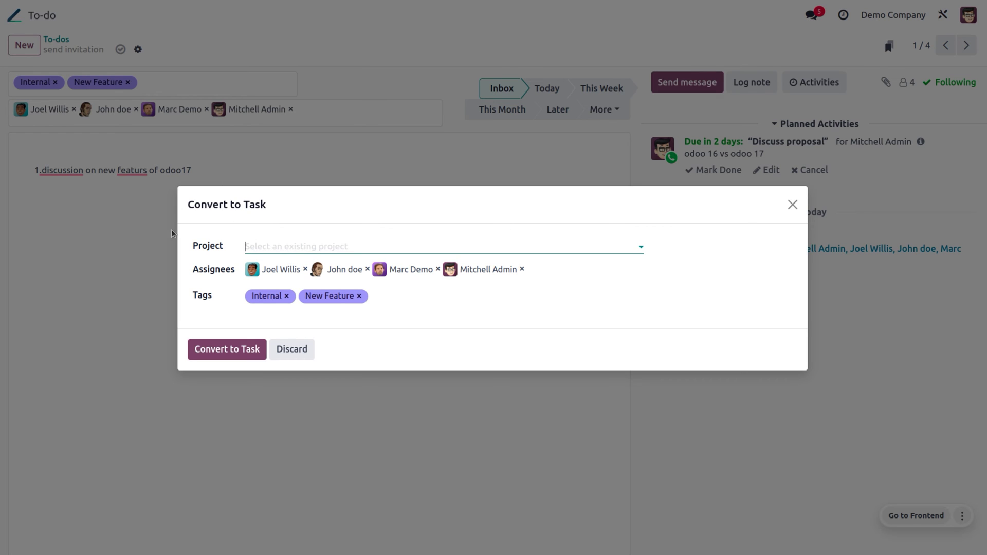
left_click(264, 248)
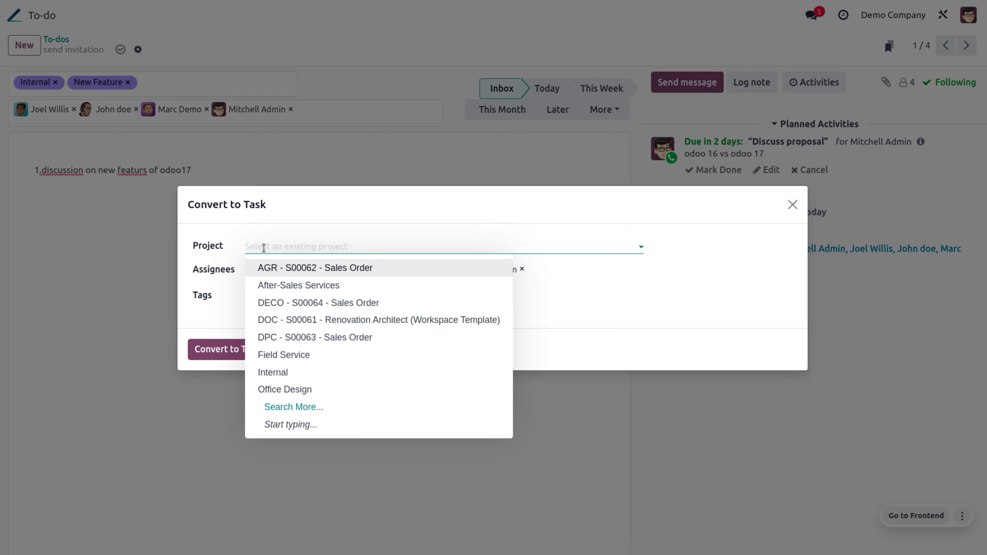
type("Invitat")
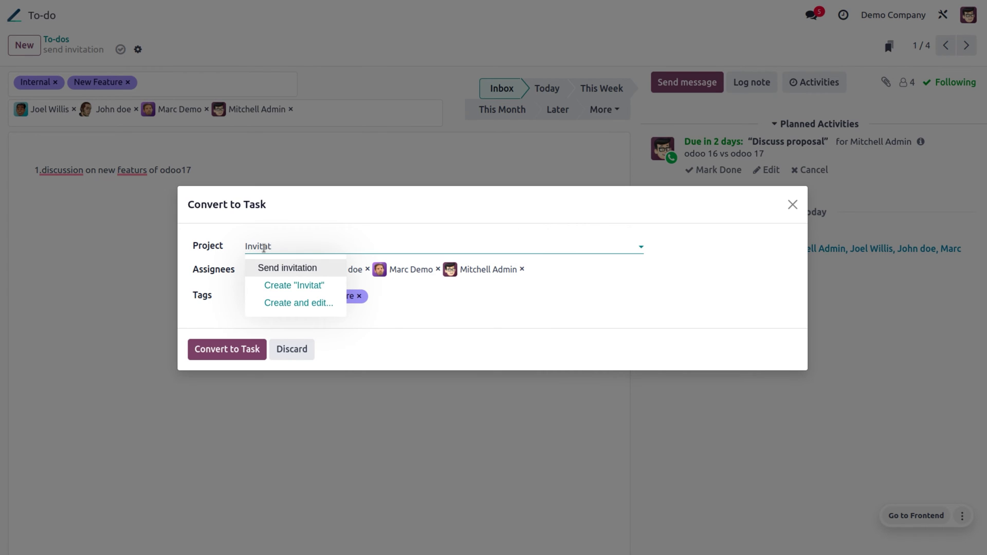
type("ion")
left_click(297, 285)
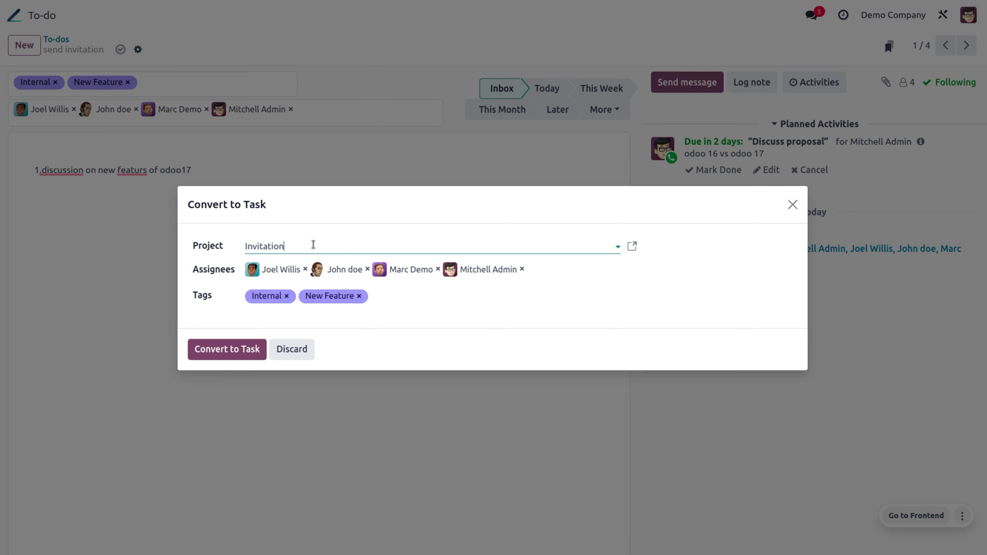
left_click(244, 349)
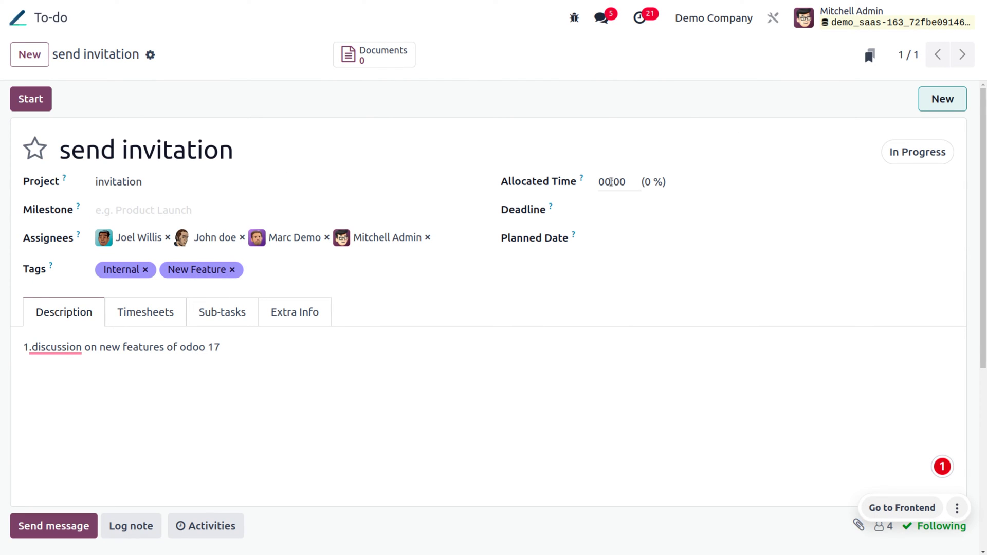
Step: Set the task's allocated time to 40 hours and its deadline to 07/19/2023
left_click(612, 182)
key("BackSpace")
type("40")
left_click(617, 211)
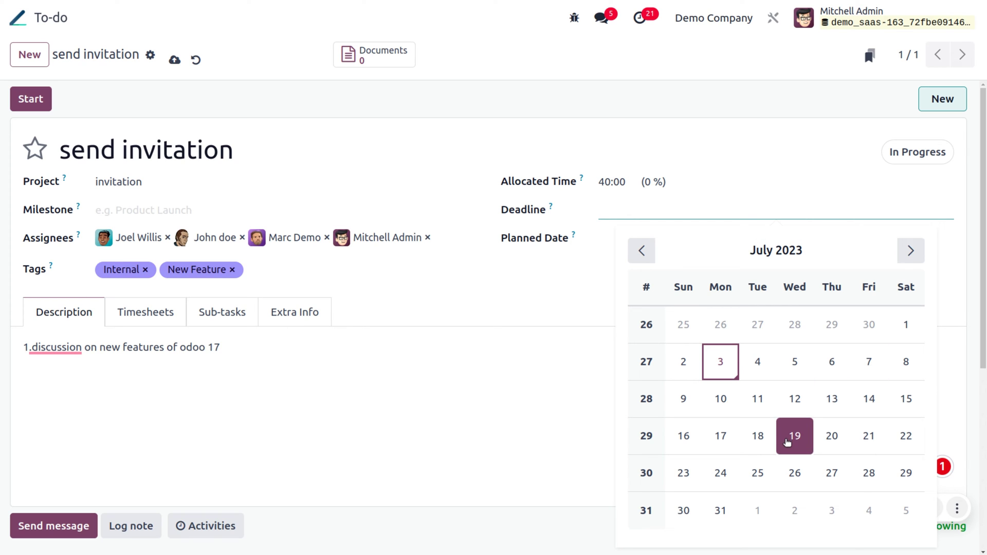
left_click(788, 442)
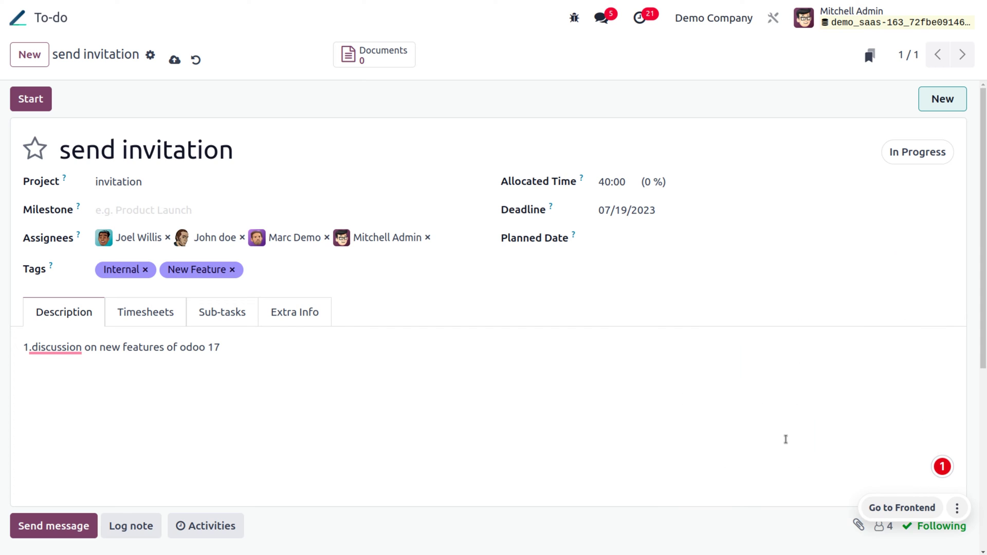
Step: Plan the task from 07/03/2023 to 07/08/2023
left_click(605, 238)
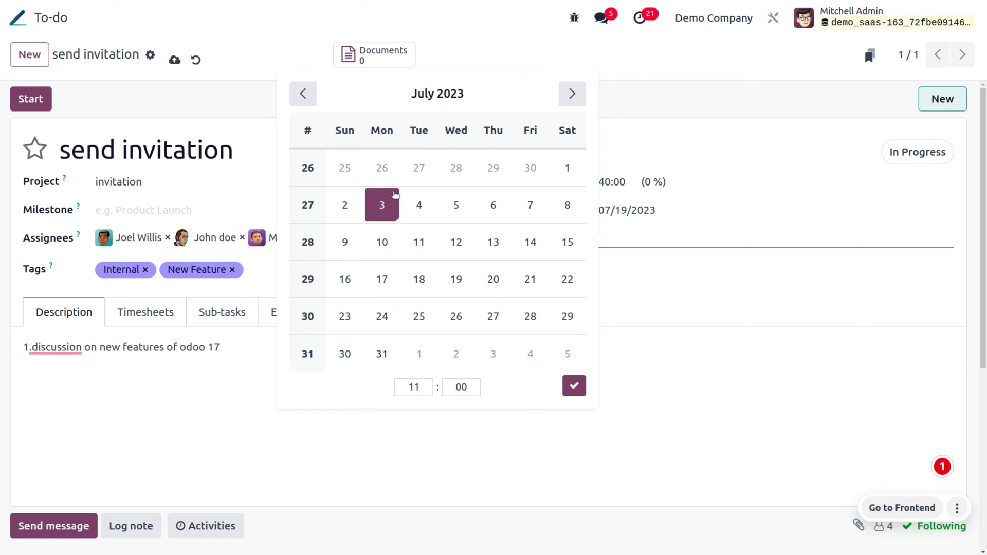
left_click(395, 205)
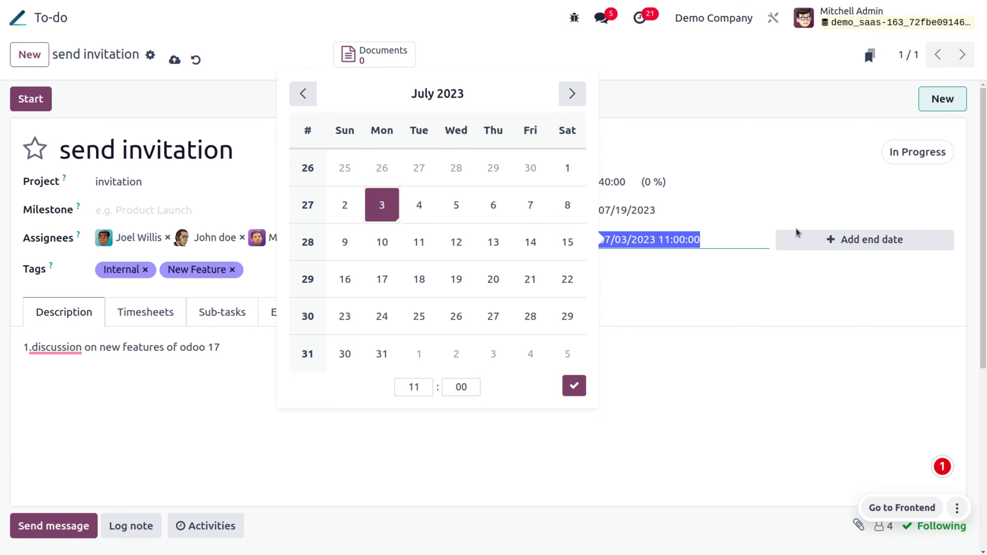
left_click(837, 240)
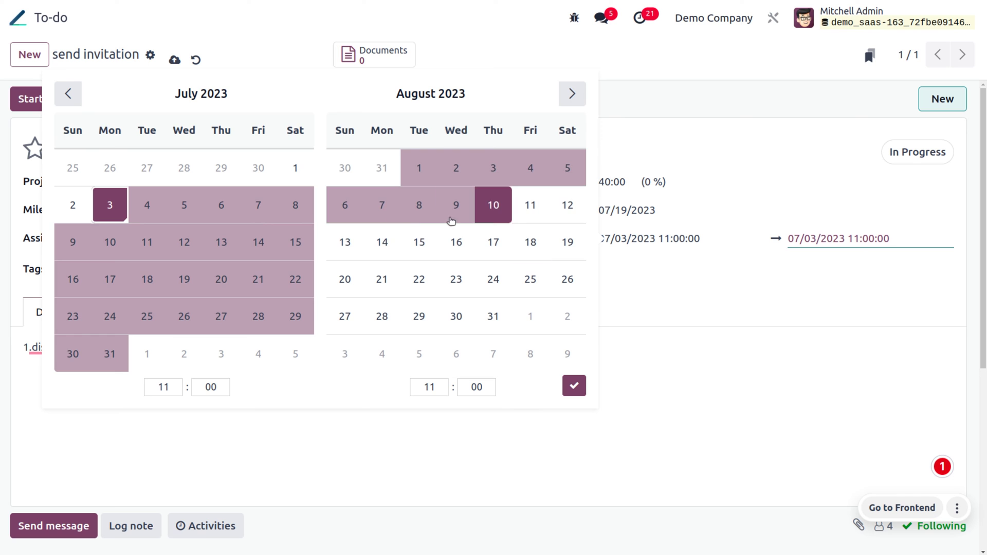
left_click(298, 209)
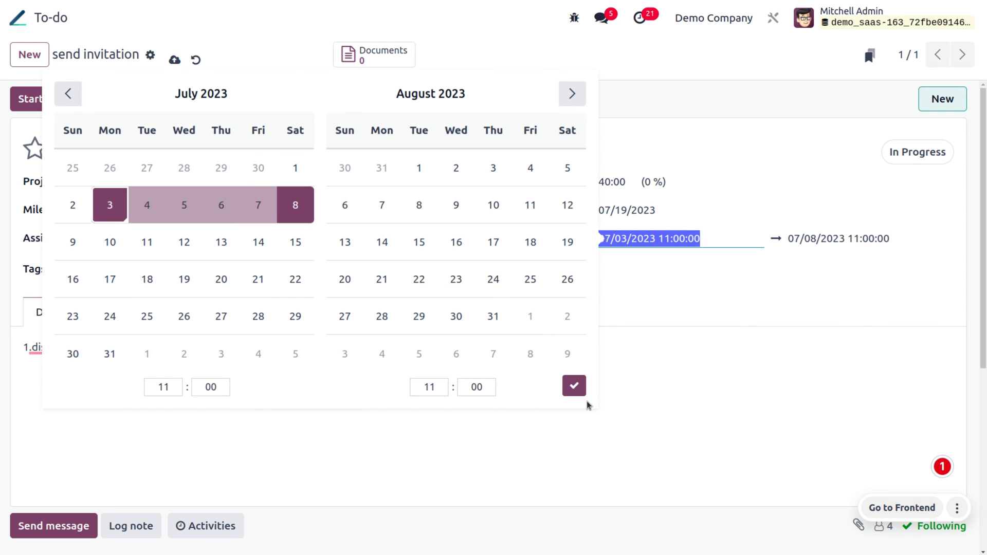
left_click(575, 387)
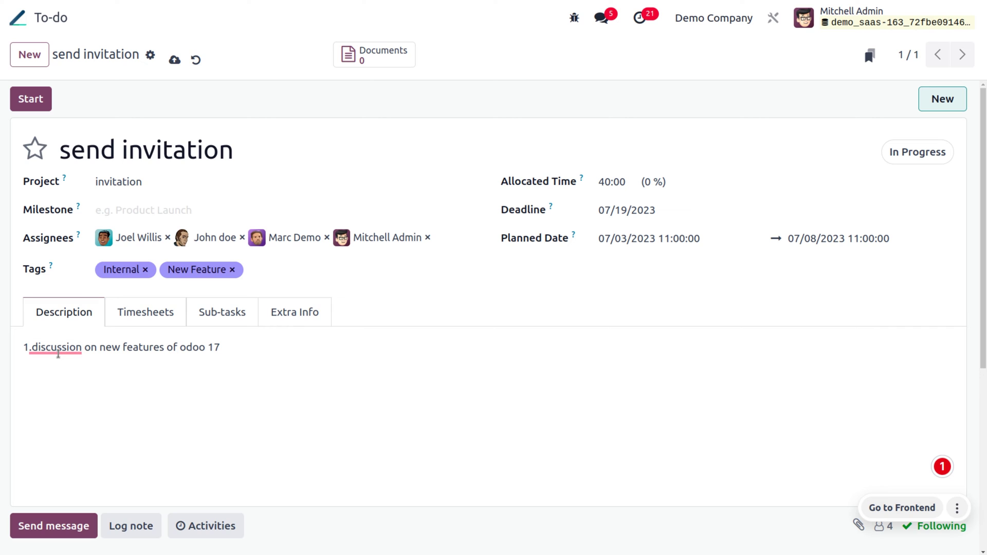
Step: Add the missing space after '1.' in the description and show the task's timesheets
mouse_move(58, 354)
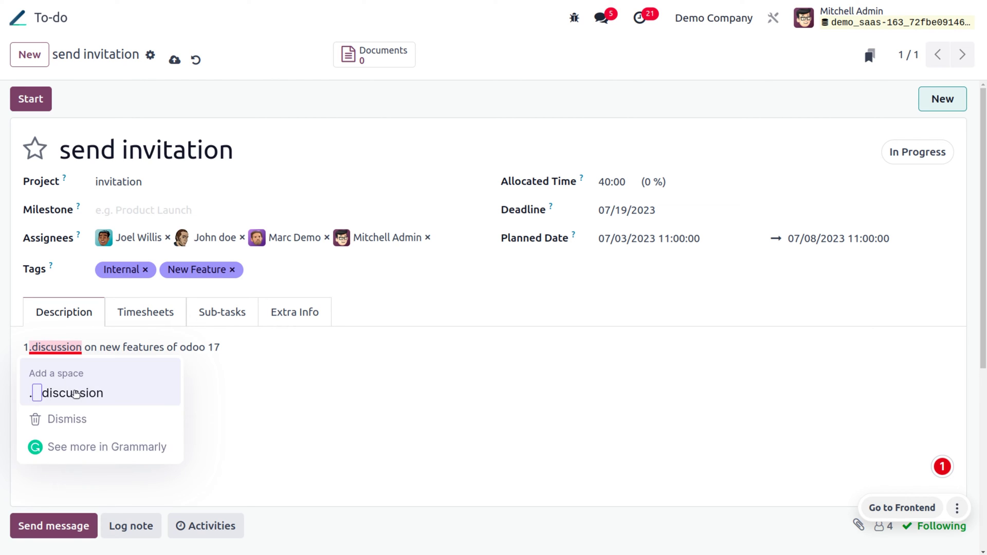
left_click(66, 393)
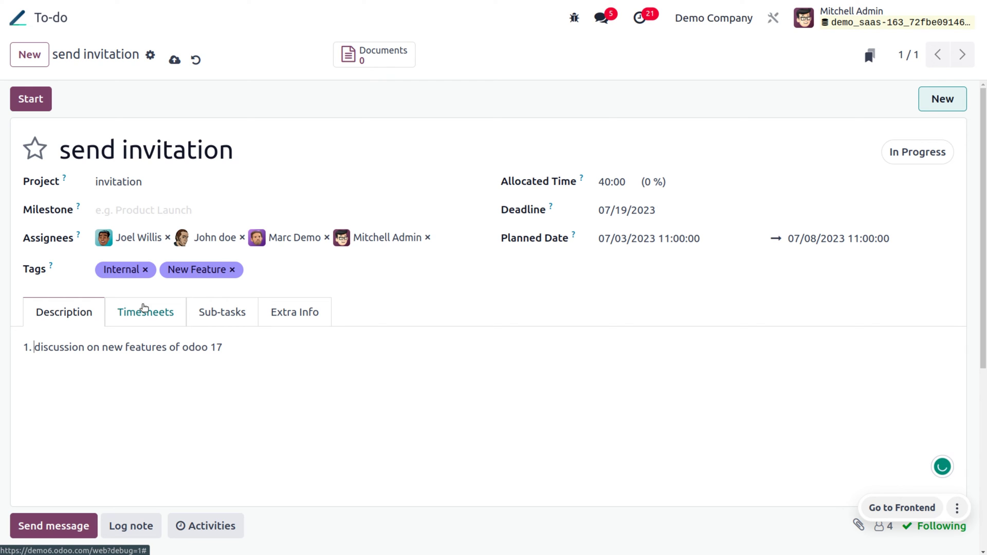
left_click(144, 307)
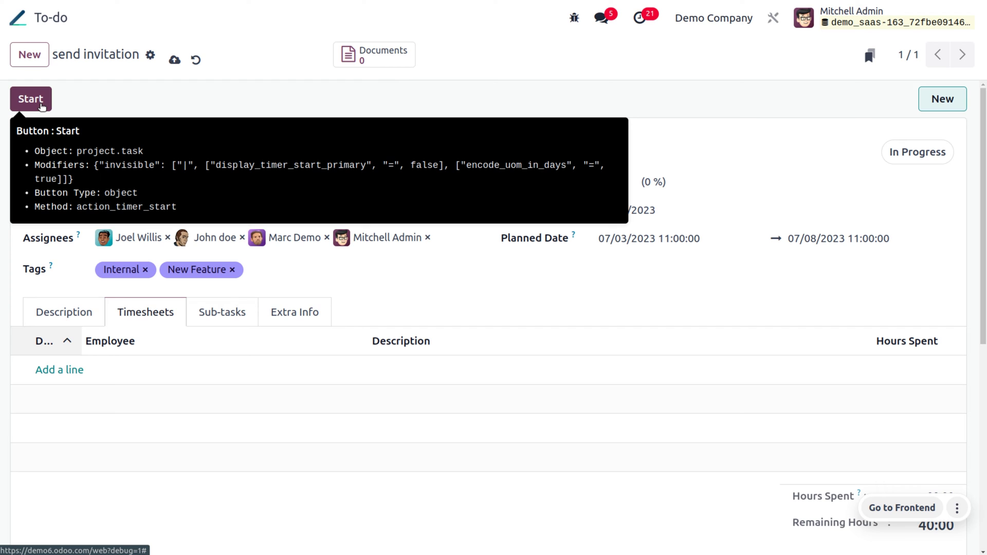
Step: Start the task timer and add a timesheet line for another employee, moving to Hours Spent
left_click(42, 106)
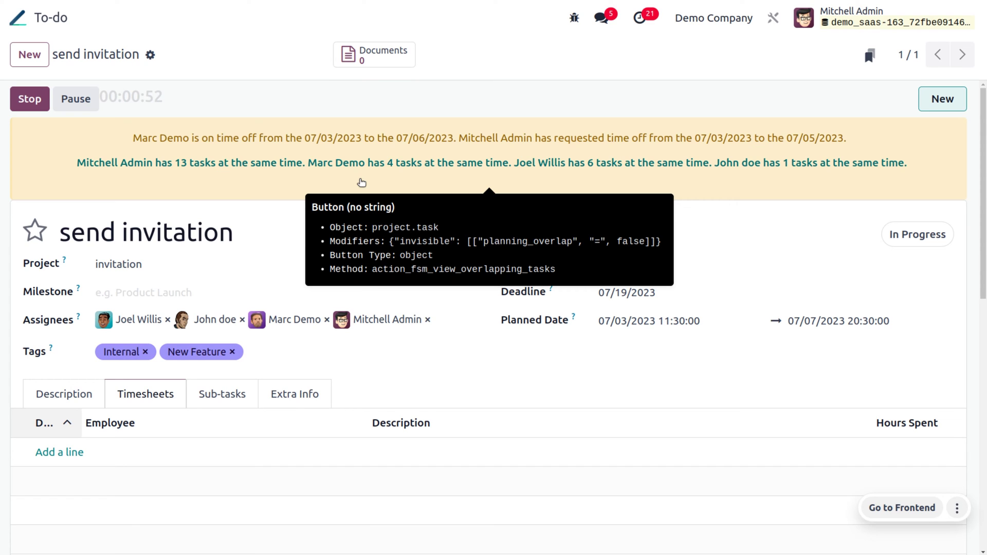
left_click(66, 453)
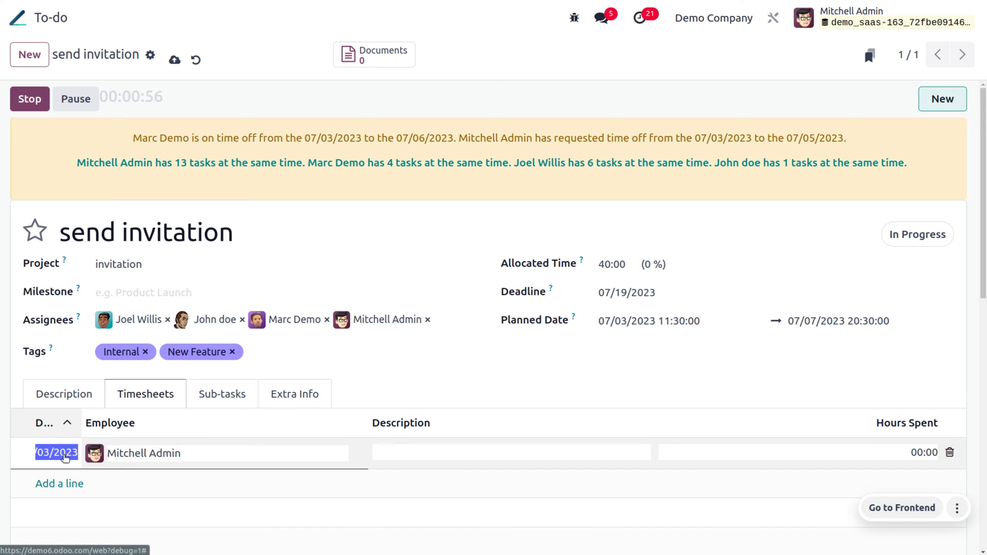
left_click(230, 451)
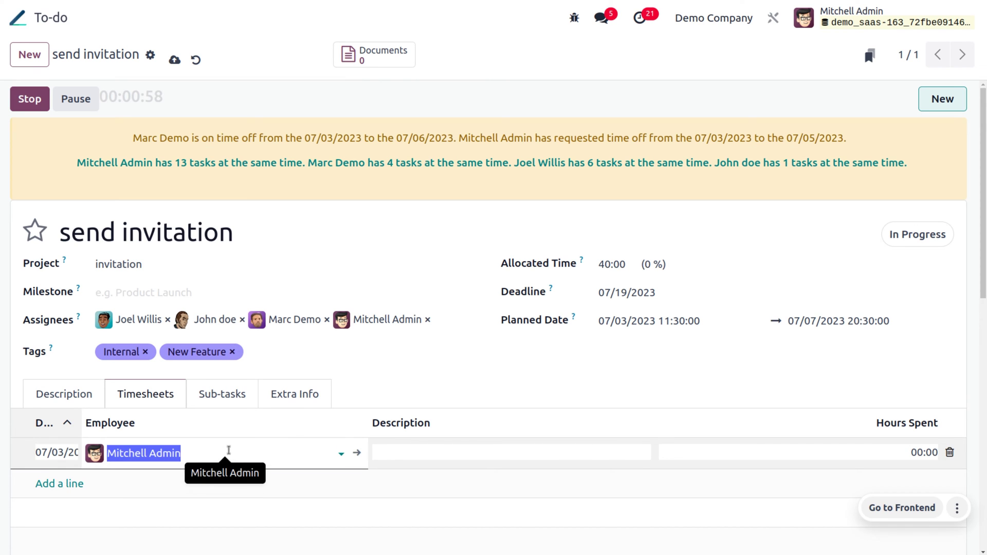
left_click(203, 283)
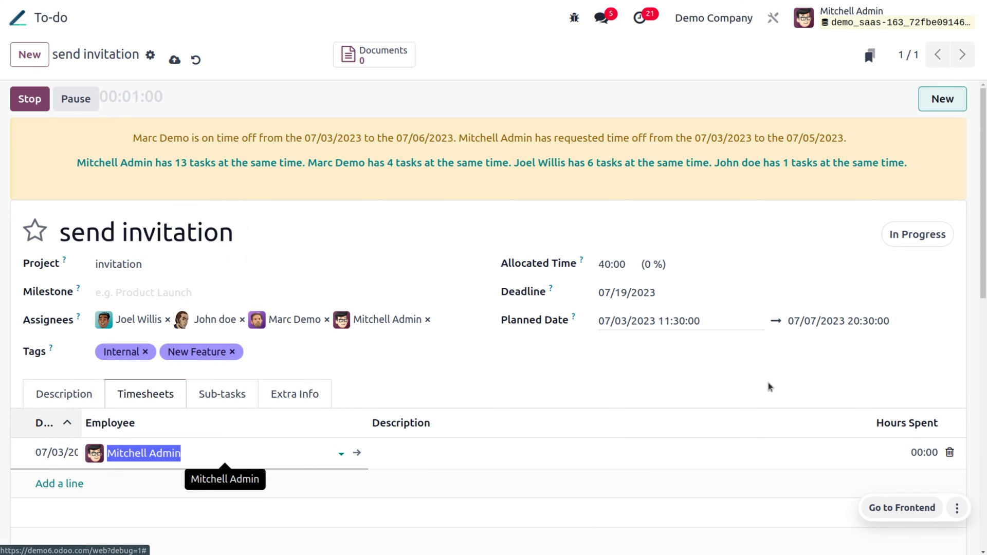
left_click(924, 452)
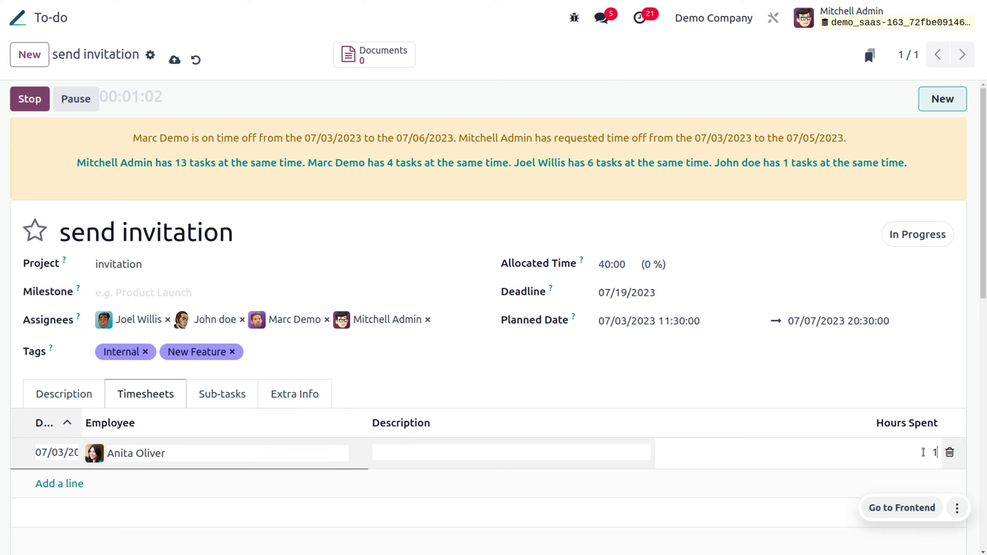
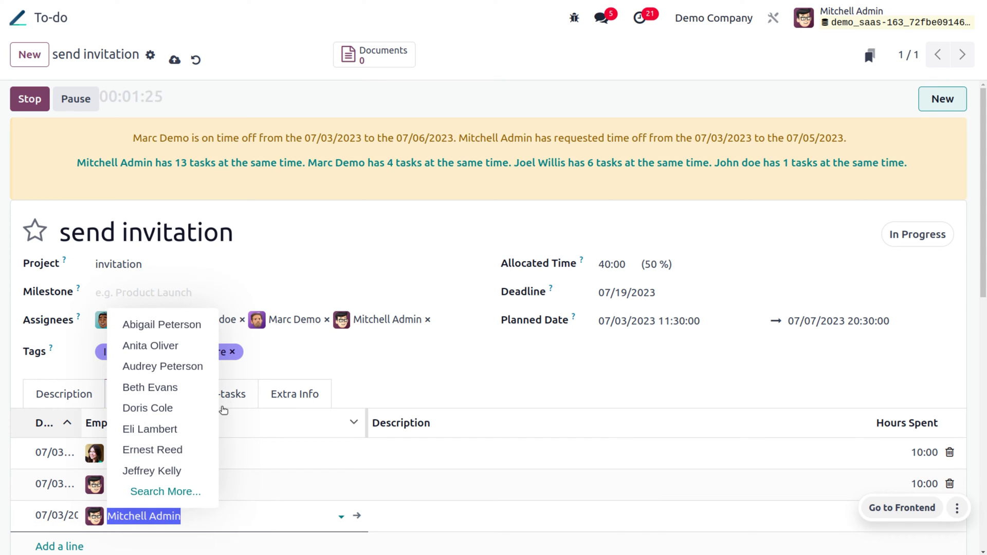
Step: Add a new timesheet line for Marc Demo with 20:00 hours spent
type("mar")
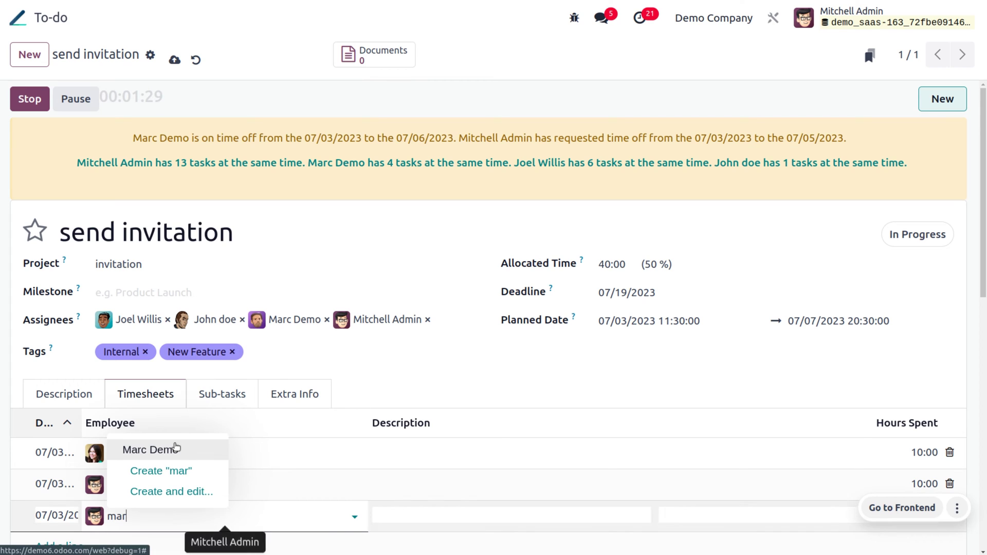
left_click(176, 446)
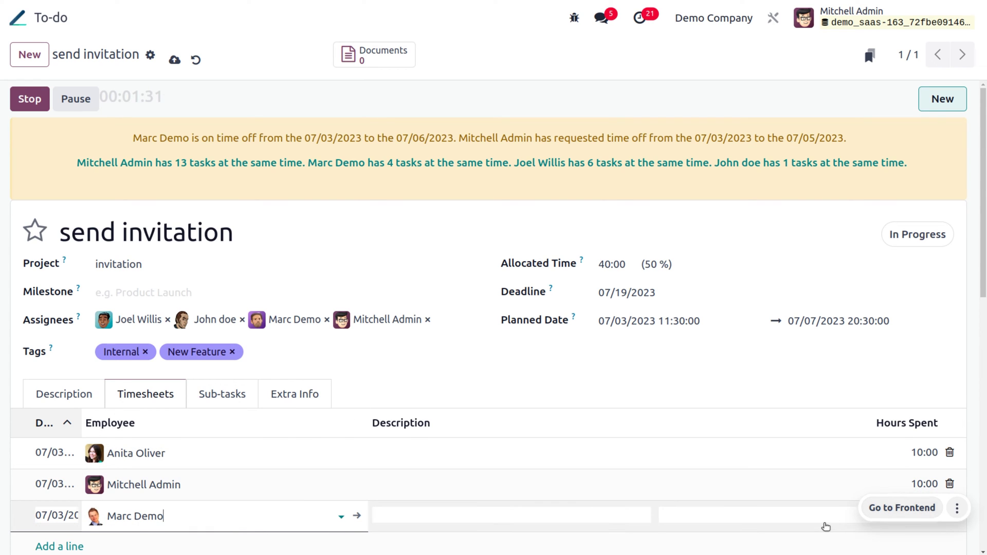
left_click(825, 521)
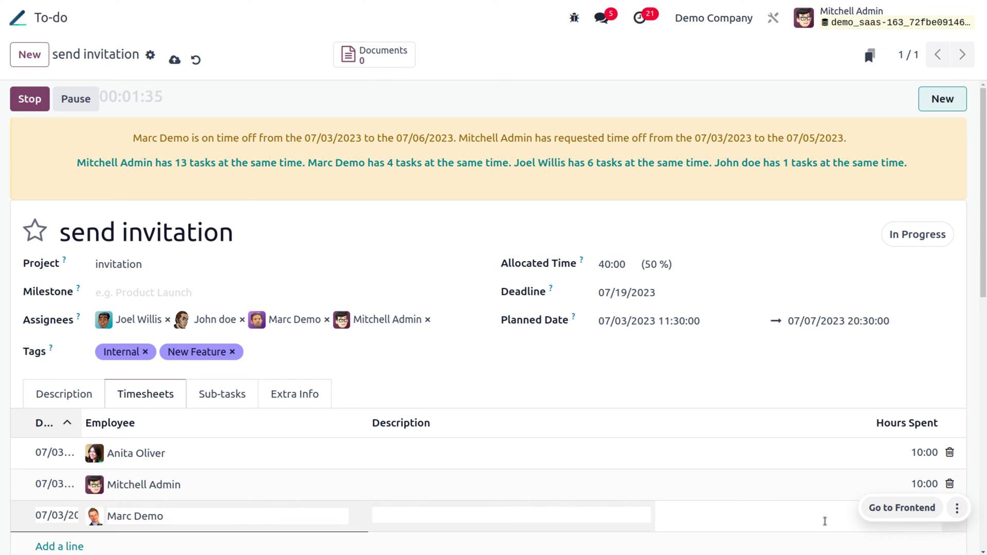
left_click(900, 371)
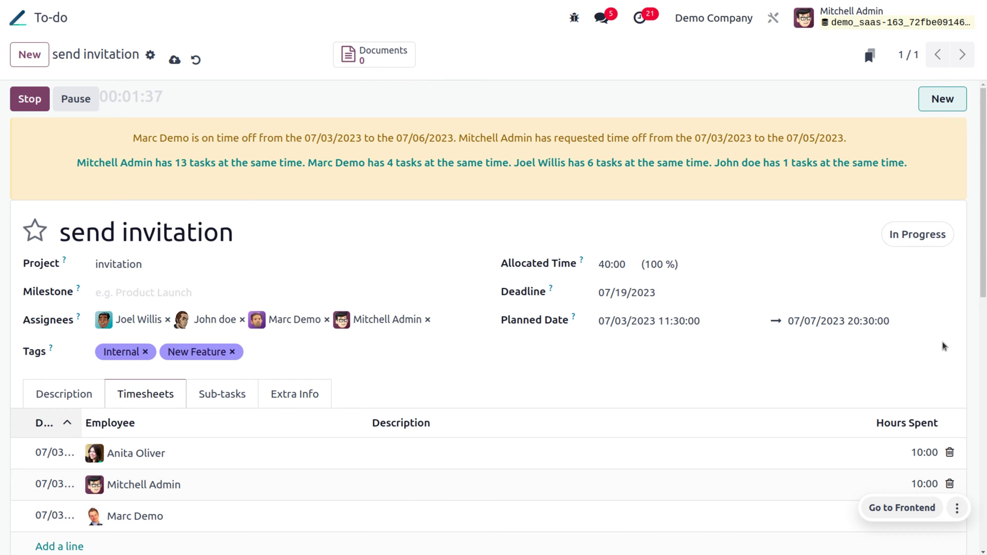
scroll(943, 341, "down", 4)
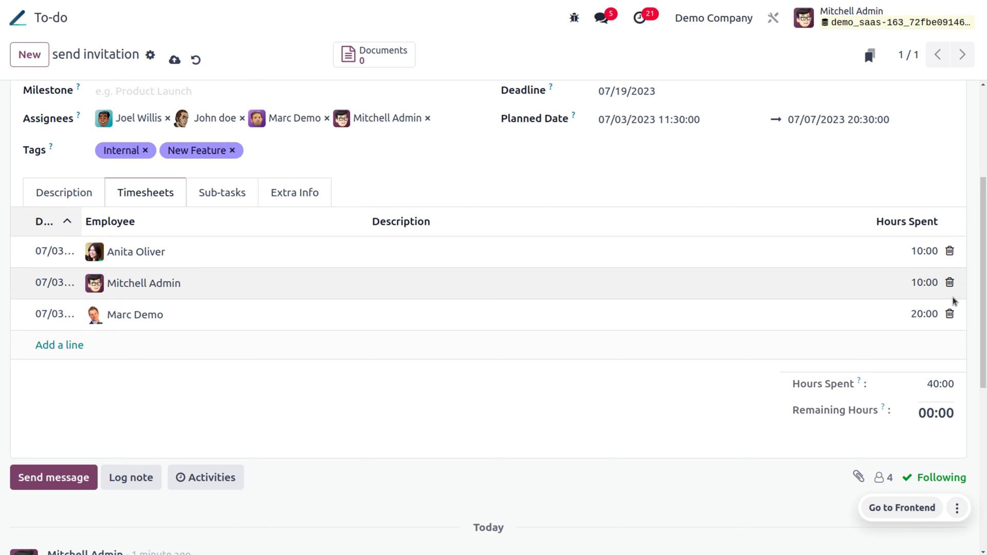
Step: Reassign the Mitchell Admin line to Doris Cole and the Marc Demo line to Eli Lambert, then save
left_click(218, 290)
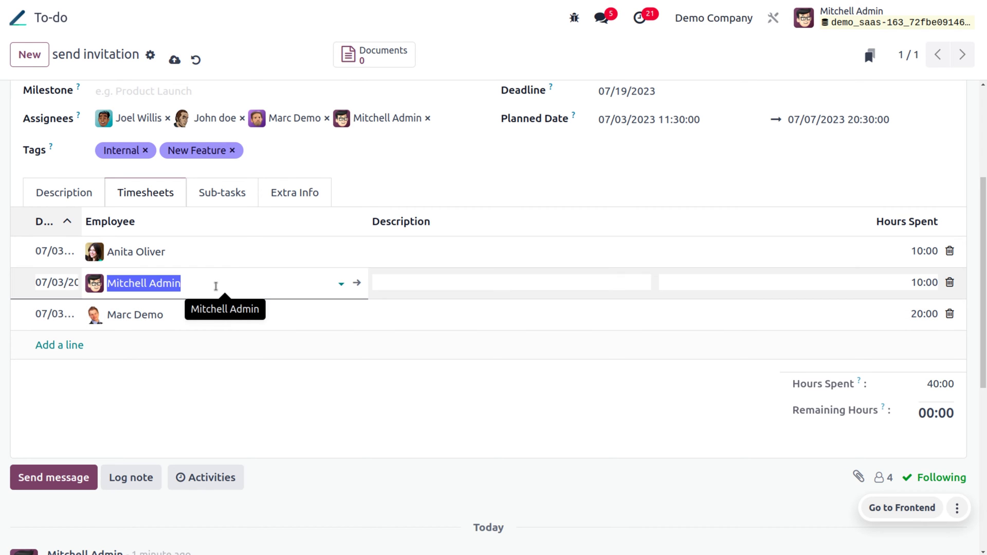
scroll(216, 286, "up", 4)
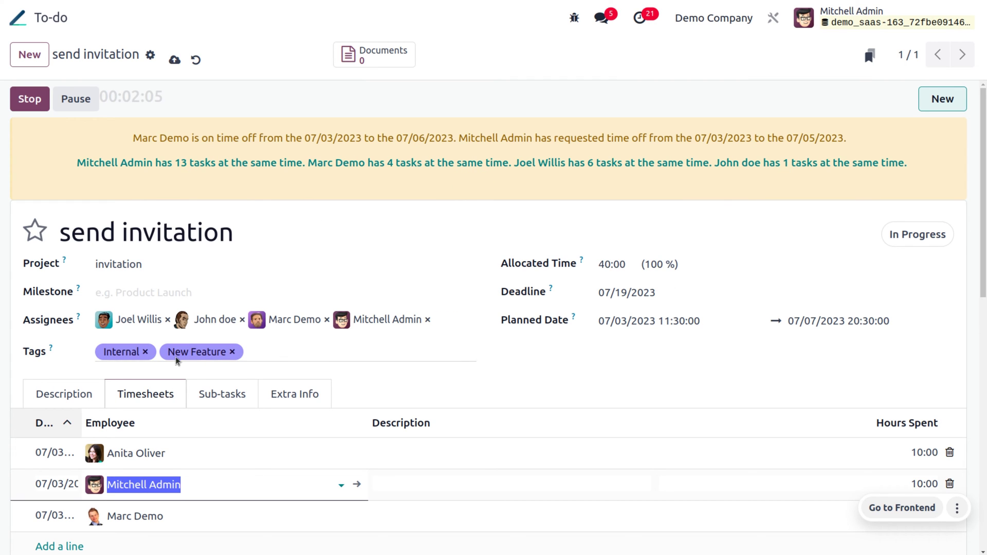
left_click(200, 482)
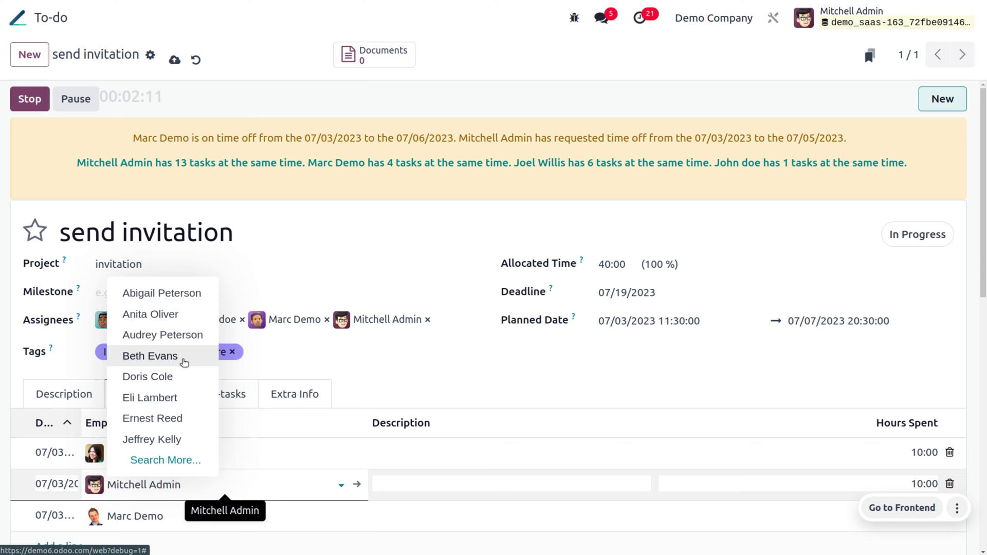
left_click(151, 377)
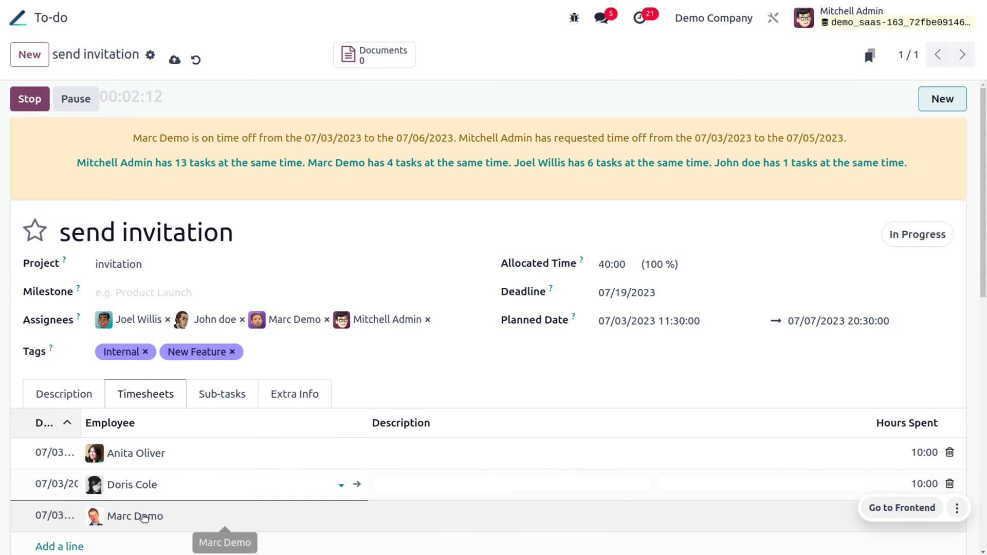
left_click(144, 518)
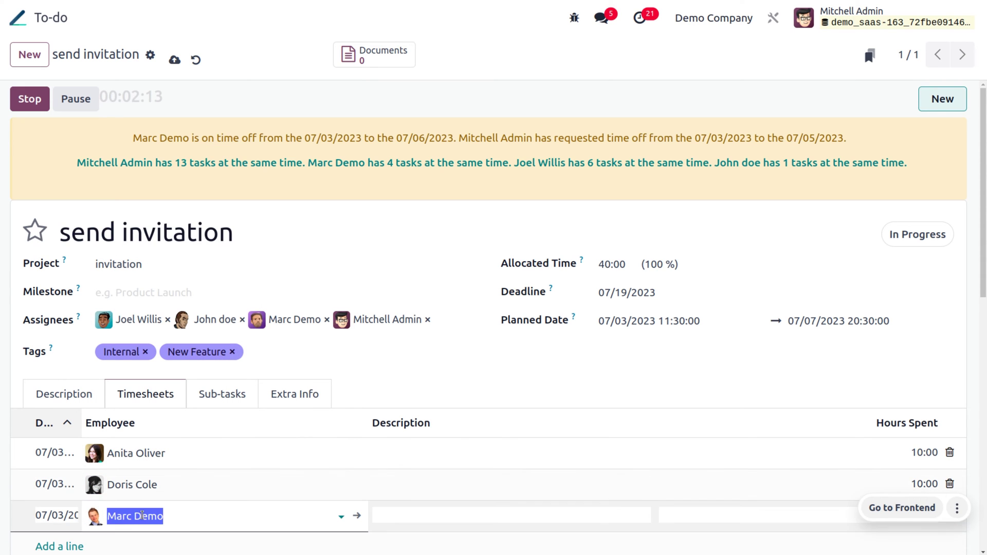
left_click(179, 522)
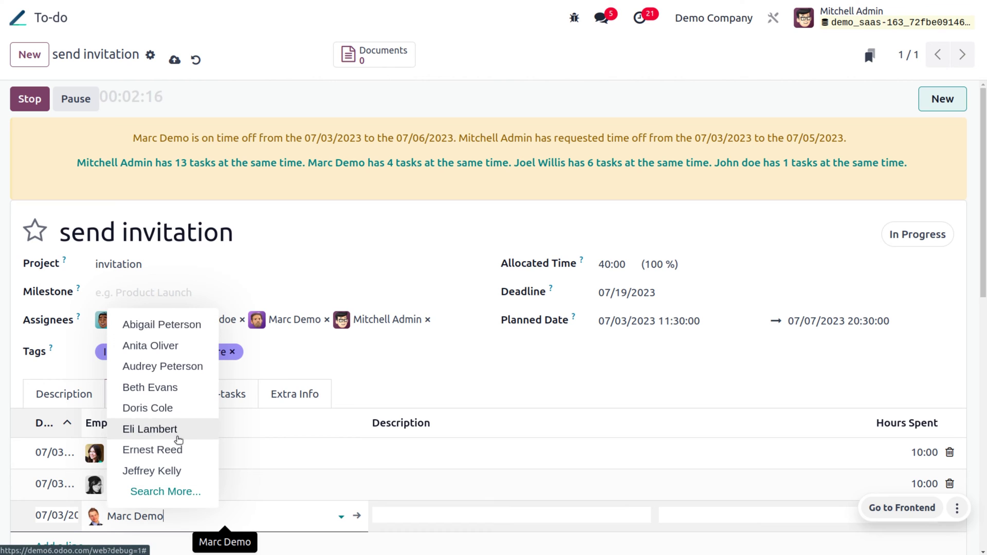
left_click(179, 439)
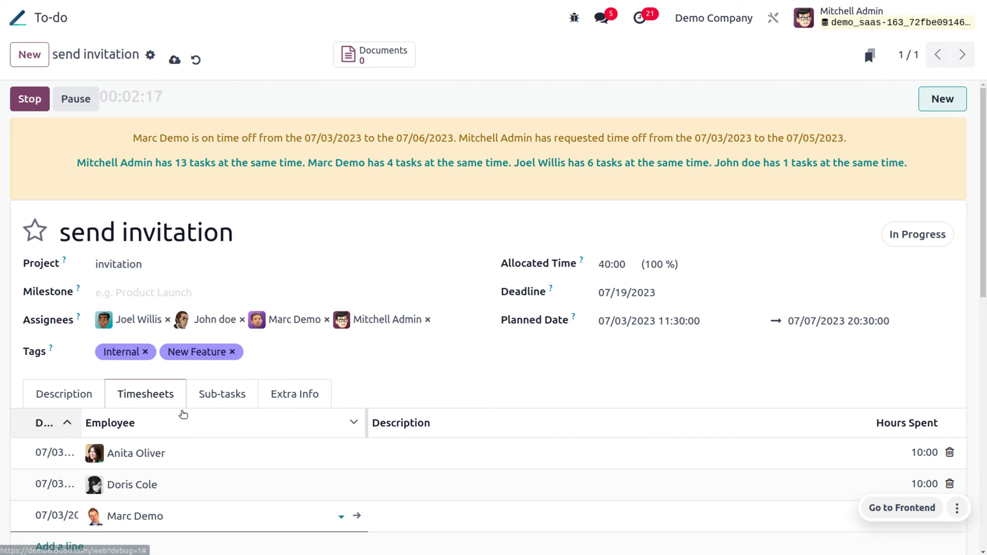
left_click(173, 61)
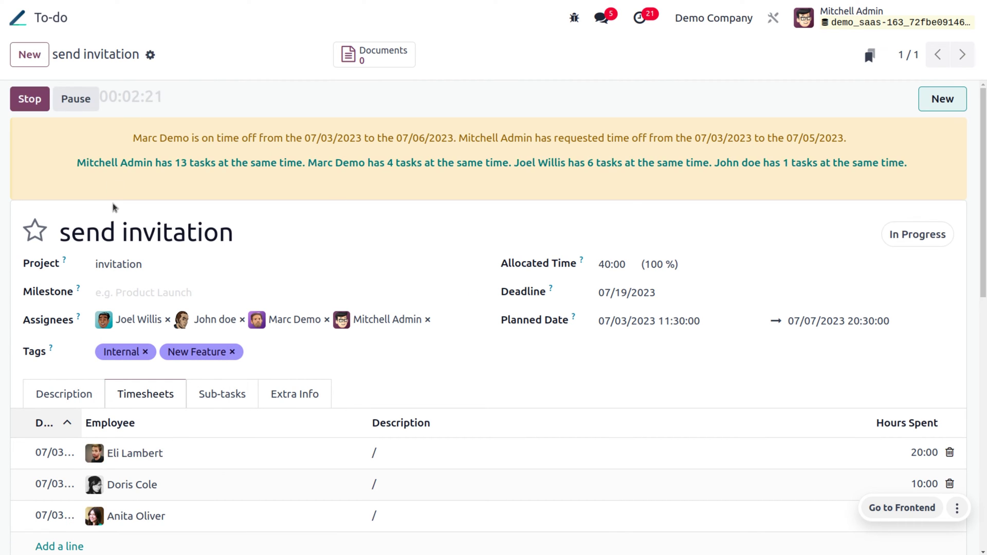
Step: Add a starred high-priority sub-task named 'office invitation'
left_click(233, 395)
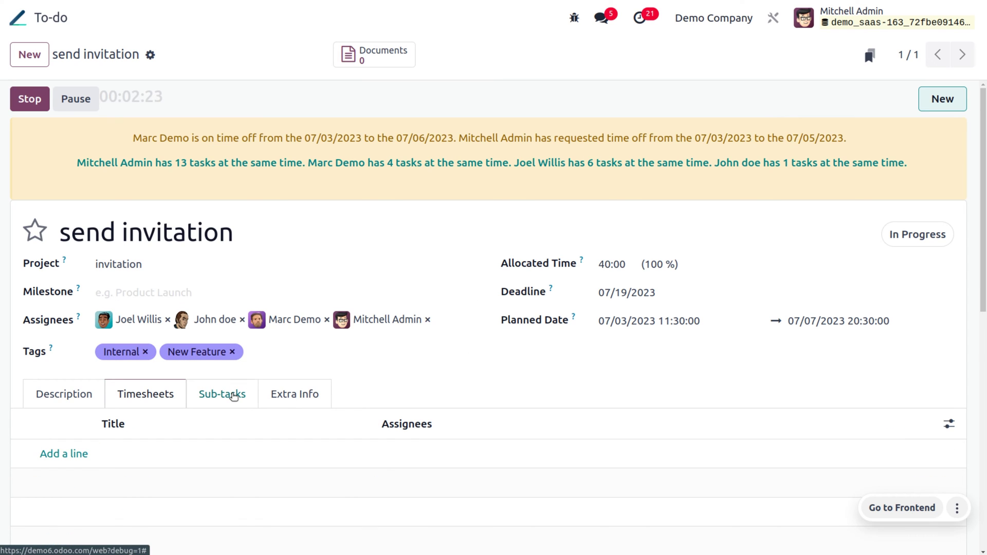
left_click(73, 455)
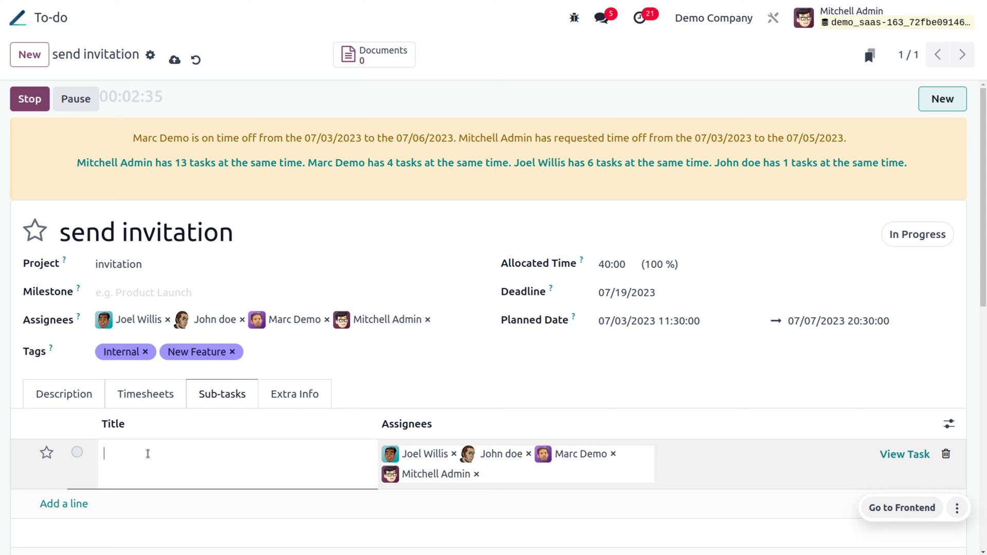
type("office invitation")
left_click(168, 445)
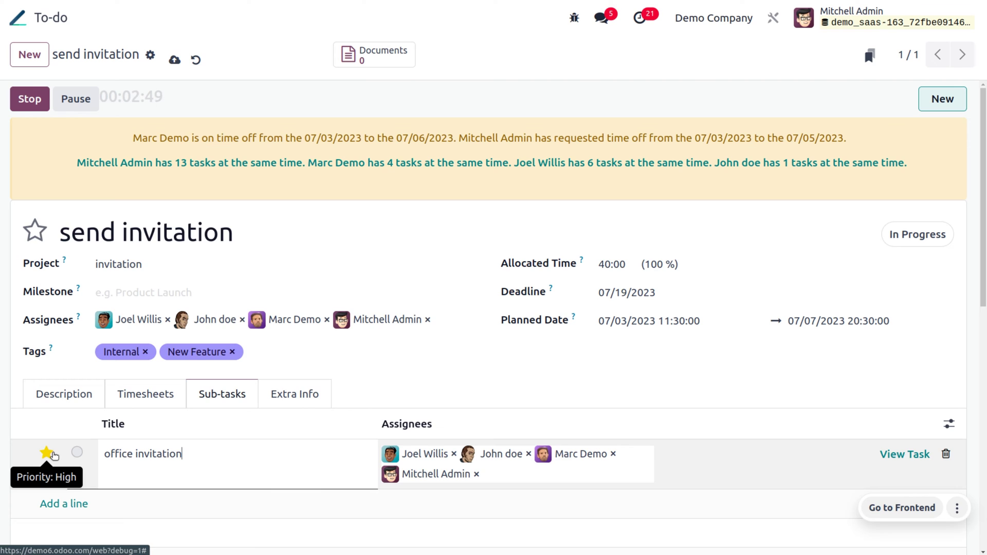
left_click(47, 453)
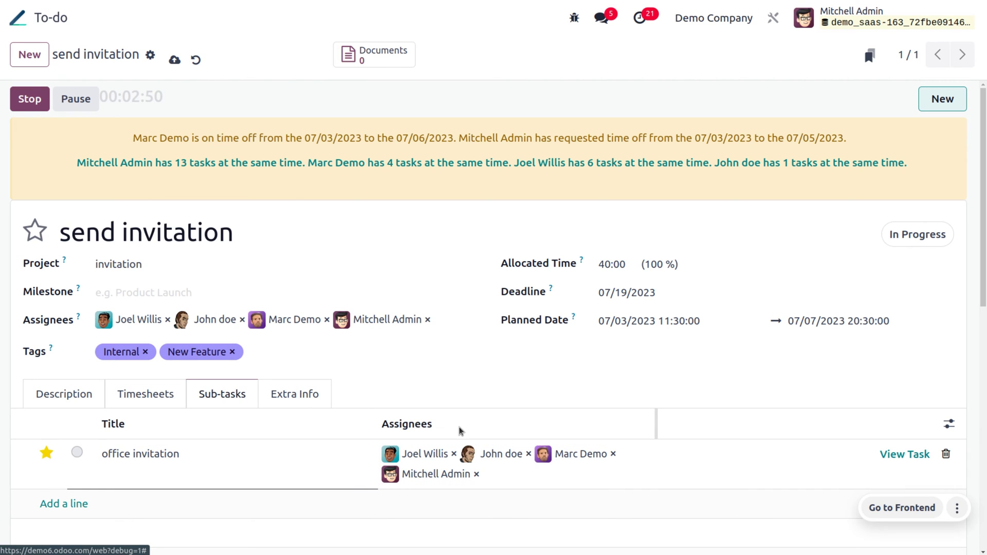
Step: Save the task, open the 'office invitation' sub-task, then return to parent 'send invitation'
left_click(916, 455)
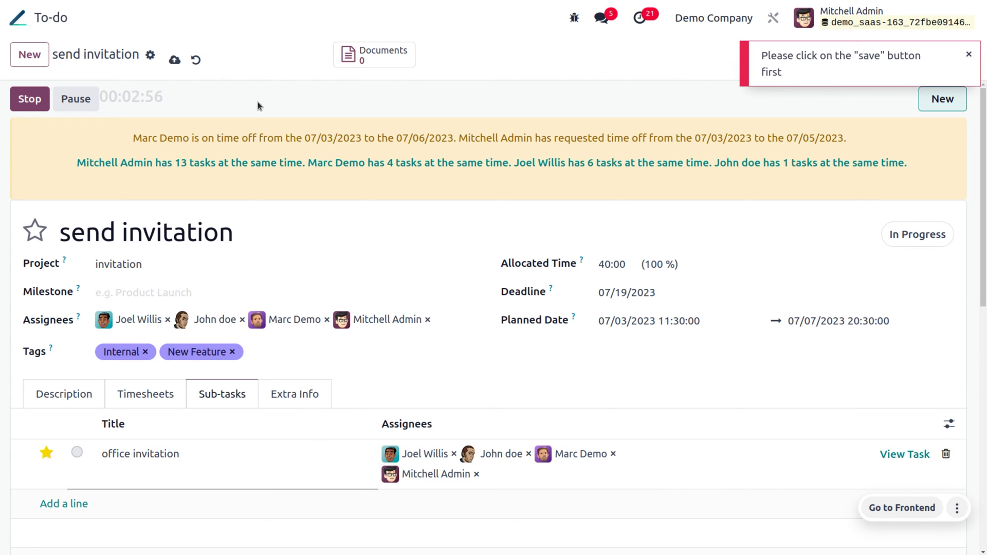
left_click(175, 61)
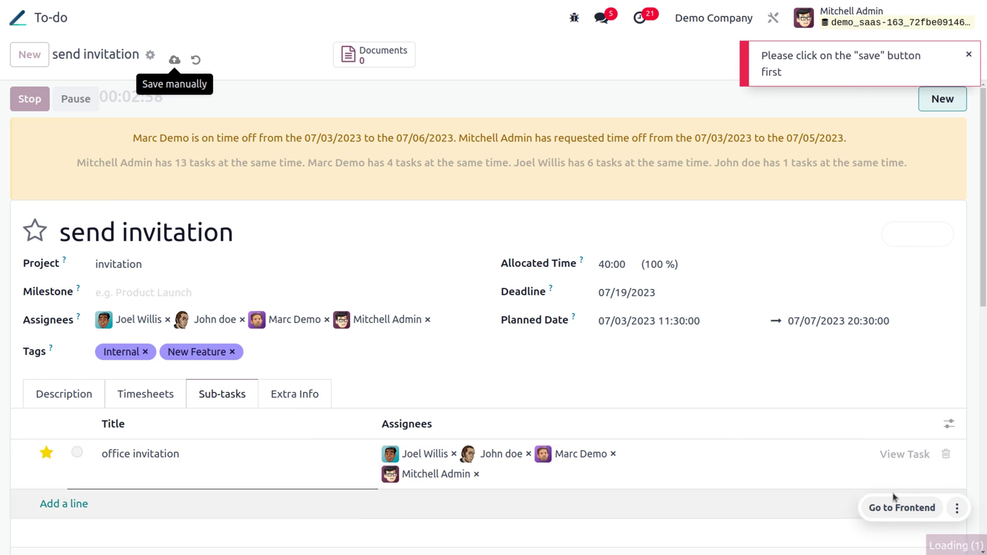
left_click(904, 463)
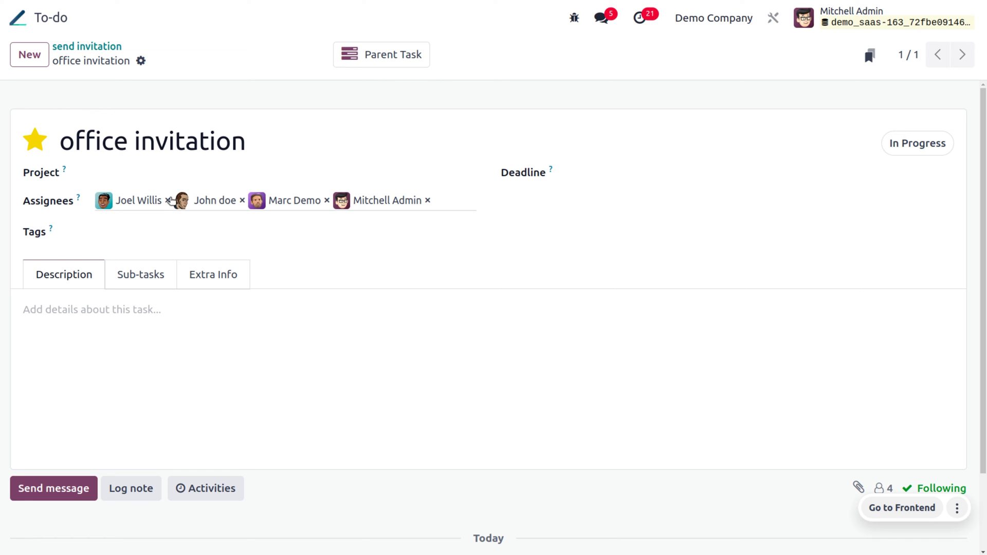
left_click(387, 52)
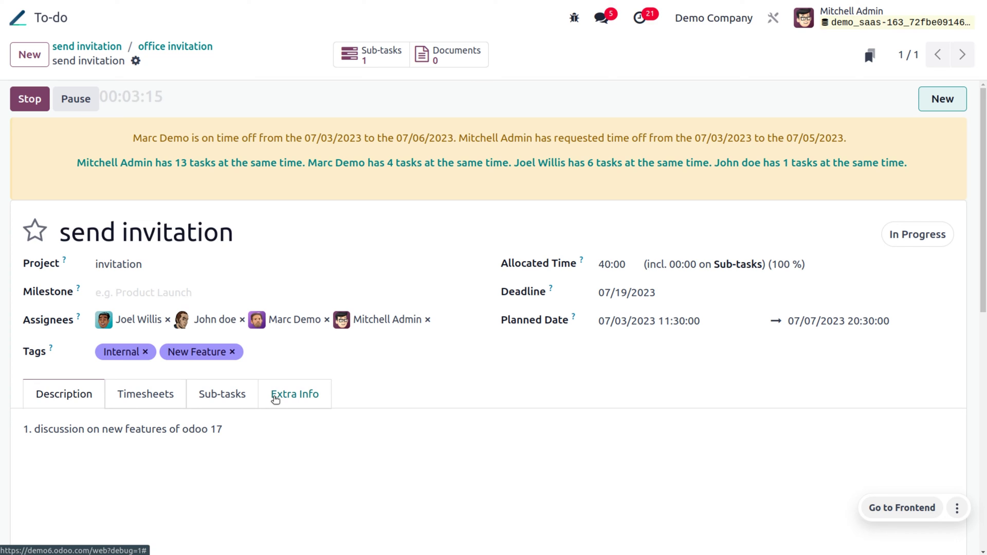
Step: Set 'send invitation' as its own Parent Task in Extra Info, triggering the 'Oh snap!' error
left_click(276, 399)
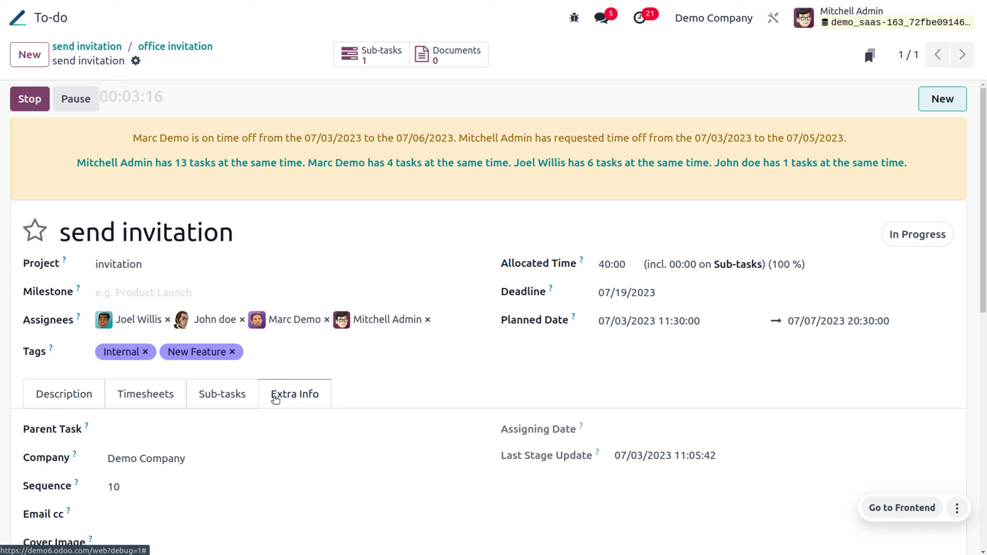
left_click(187, 433)
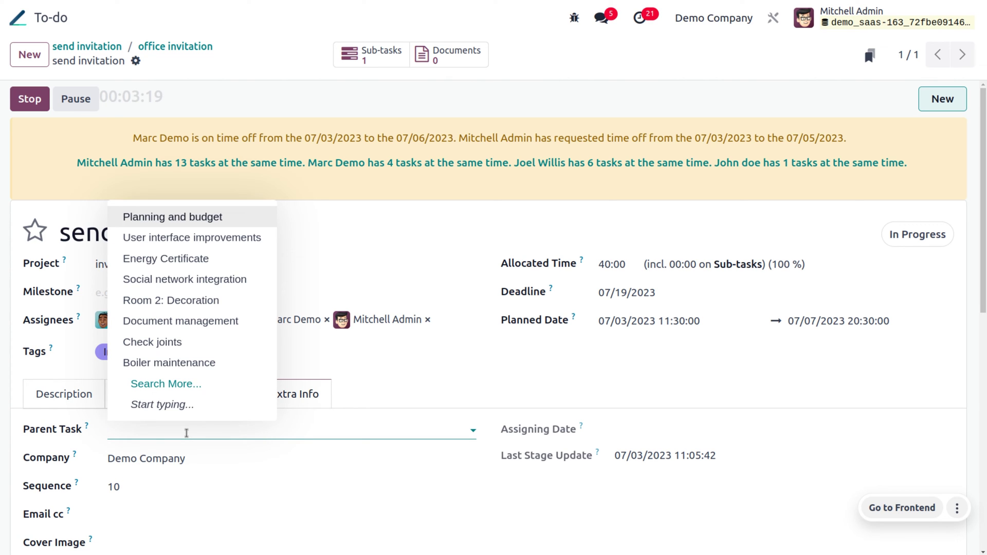
left_click(169, 393)
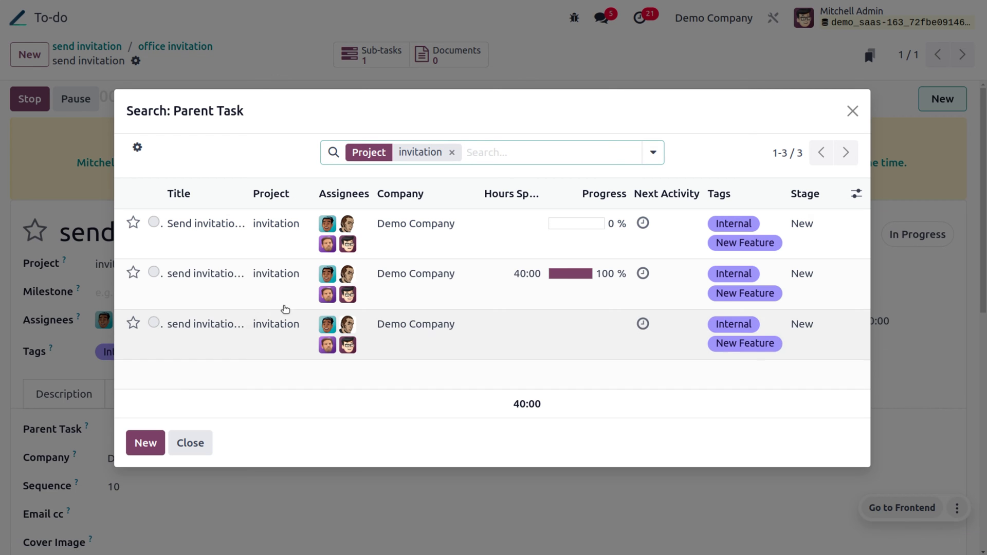
left_click(204, 276)
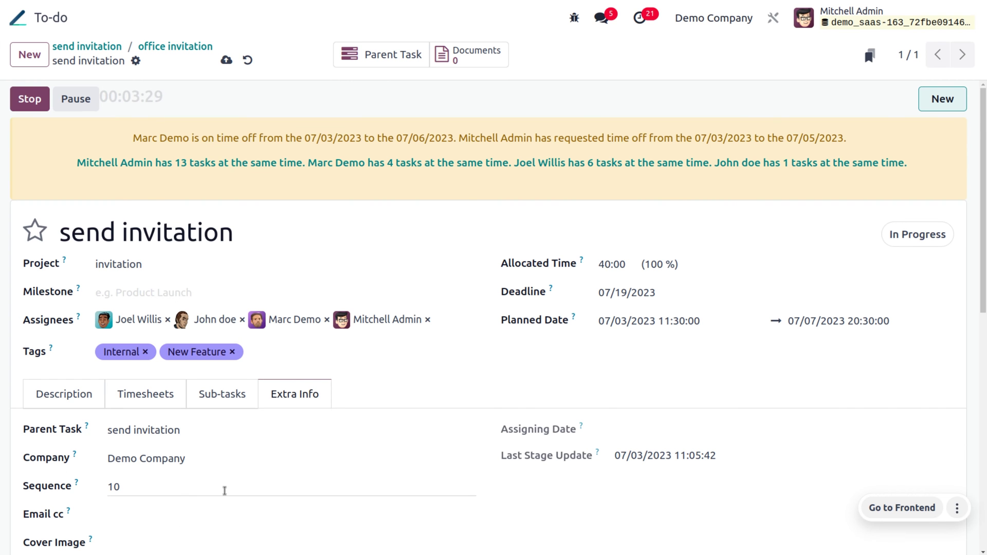
scroll(225, 489, "down", 2)
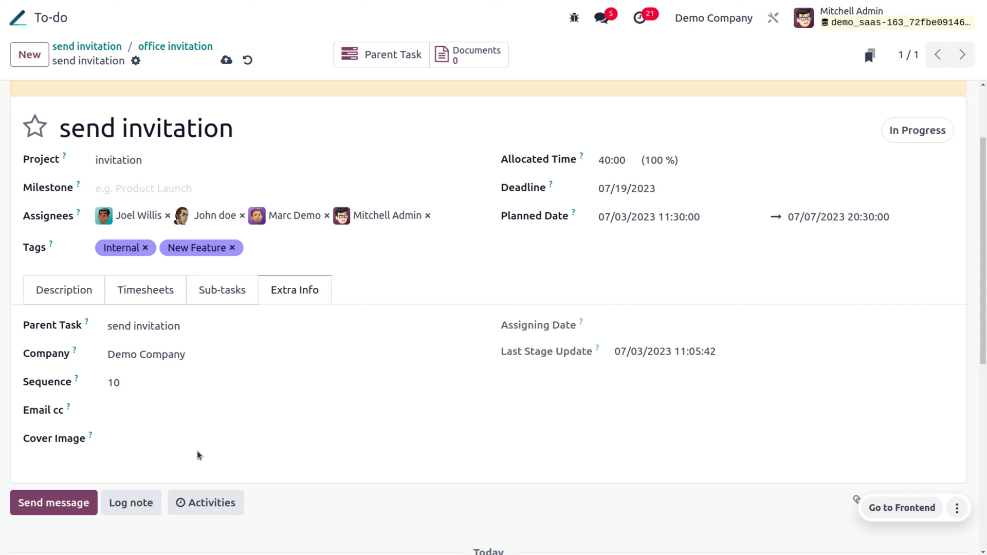
scroll(205, 430, "up", 2)
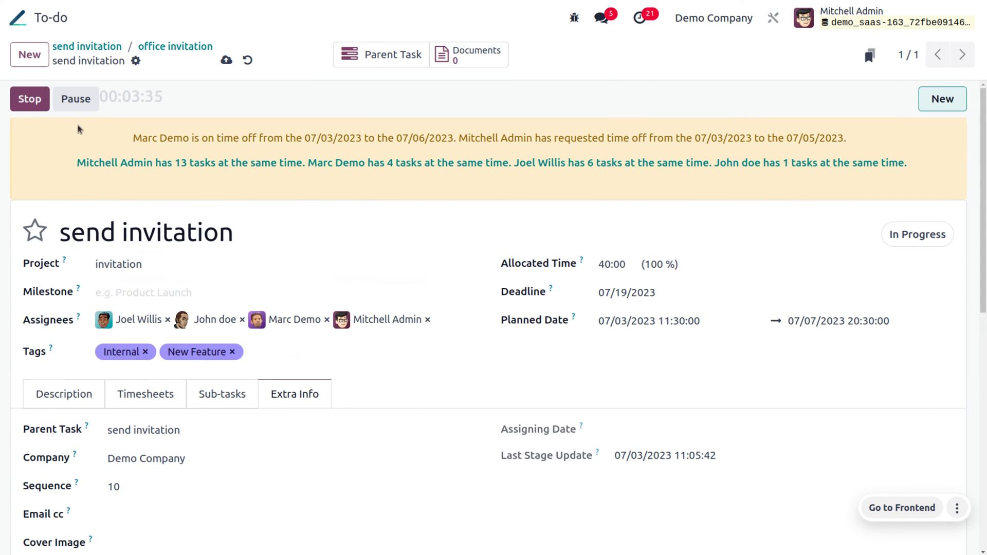
left_click(29, 99)
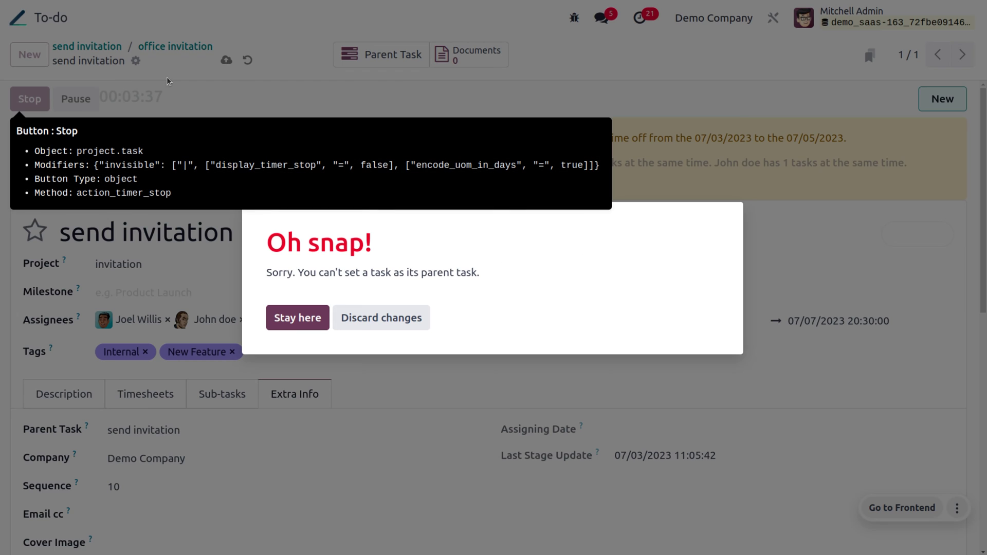
Step: Discard the invalid parent change and stop the timer with 40 hours spent
left_click(381, 319)
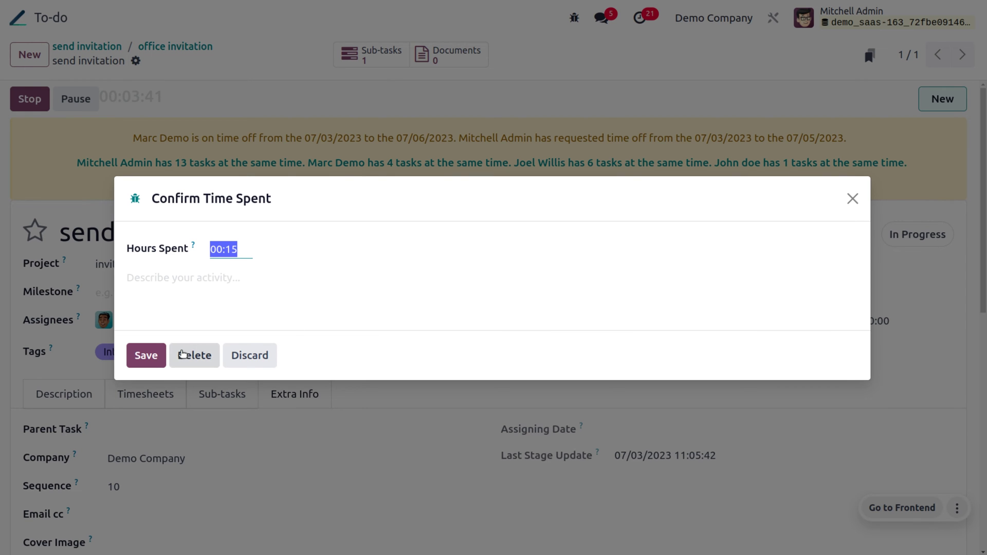
key("BackSpace")
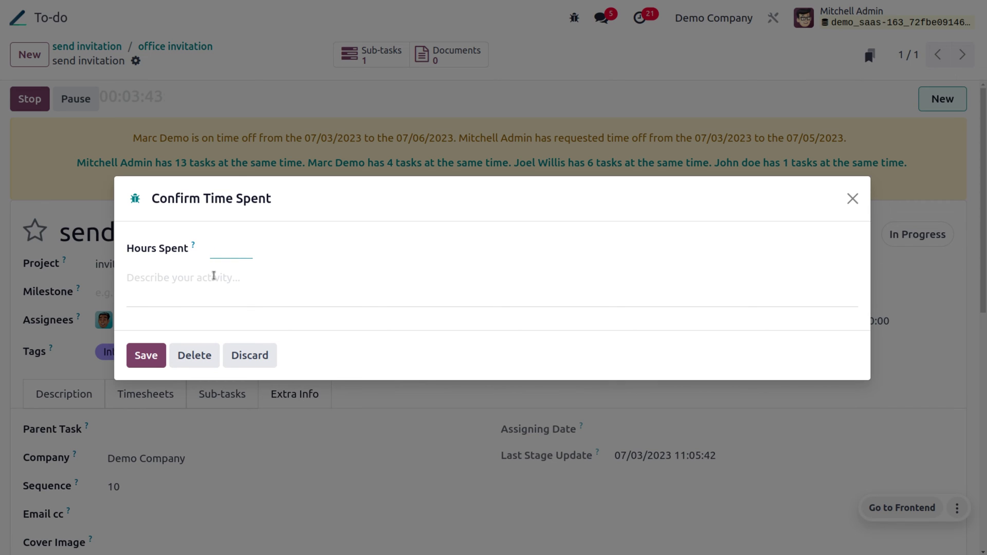
type("40")
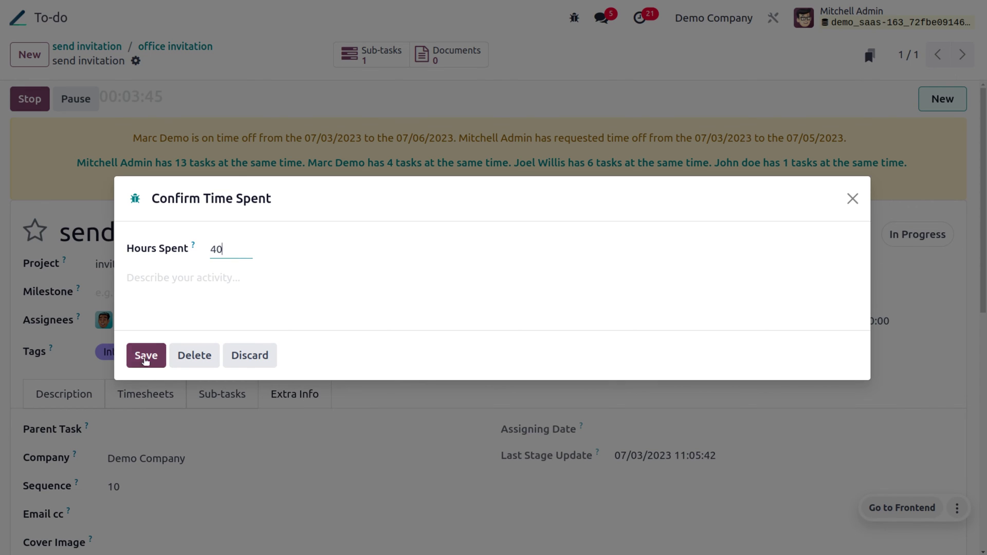
left_click(146, 356)
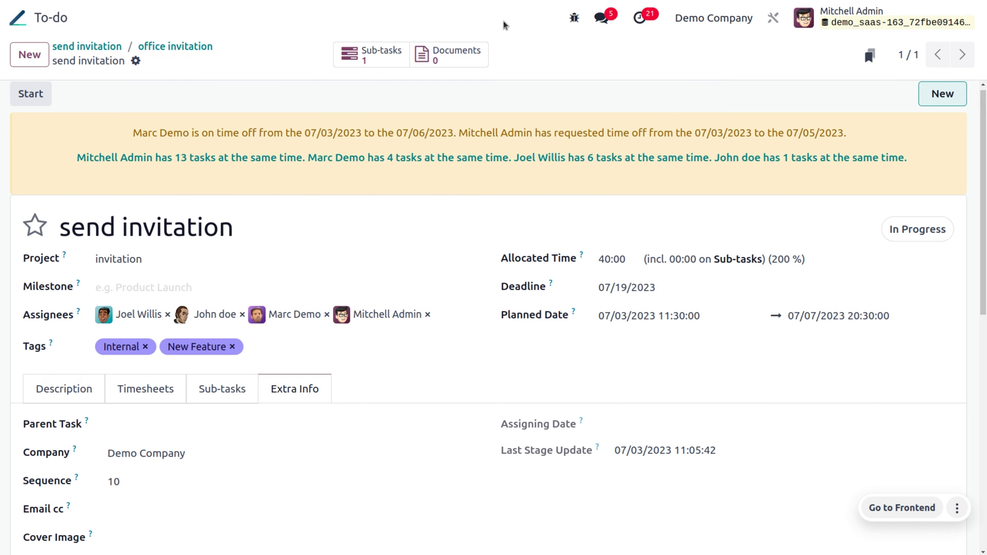
Step: Print the task's Timesheets report and open the downloaded Timesheets.pdf
left_click(136, 62)
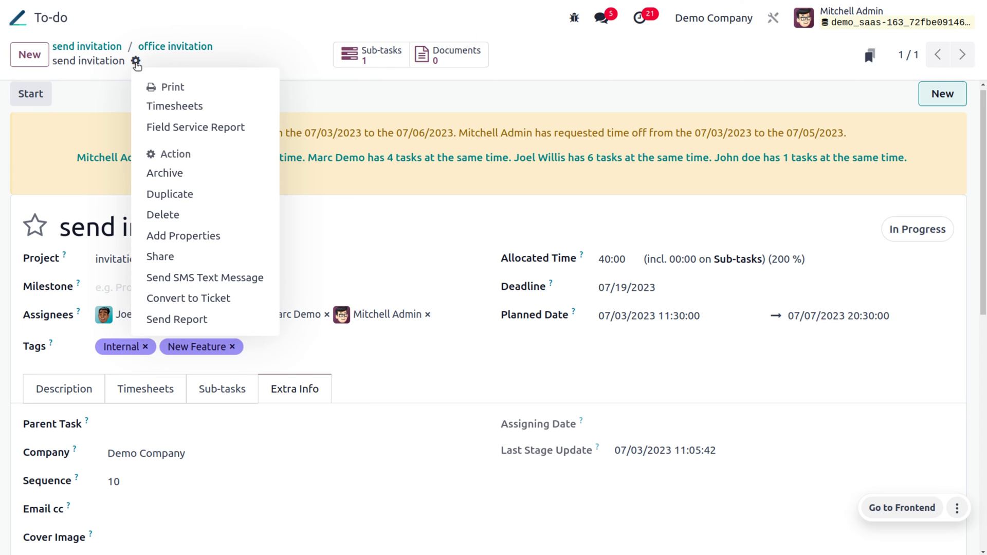
left_click(136, 64)
left_click(137, 64)
left_click(170, 106)
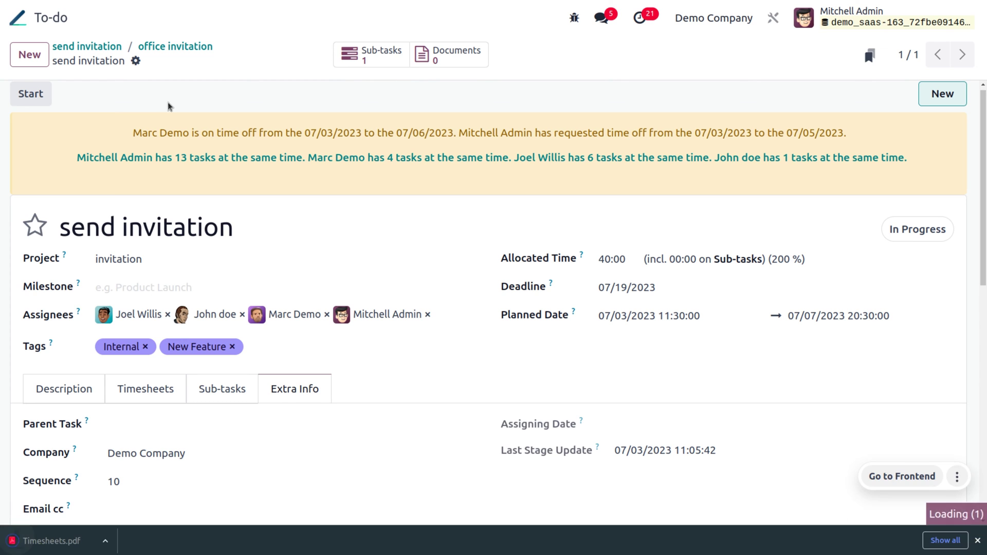
left_click(109, 542)
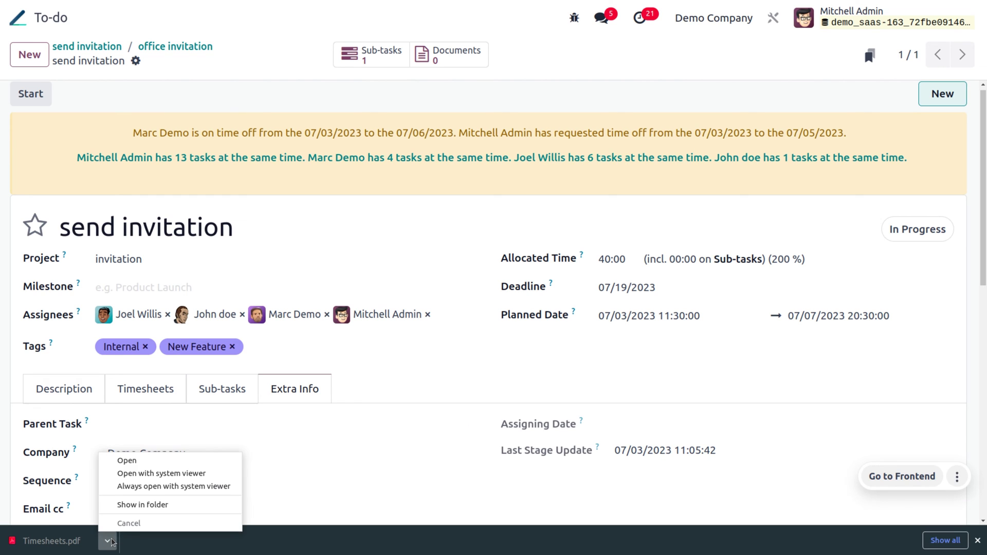
left_click(131, 461)
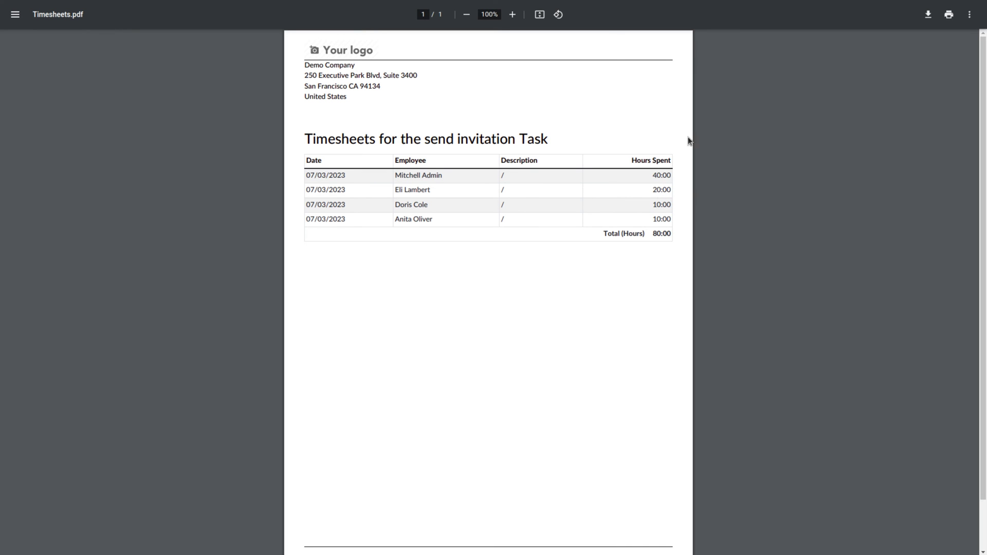
Step: Back on the task, print the Field Service Report and open the downloaded PDF
key("ctrl+w")
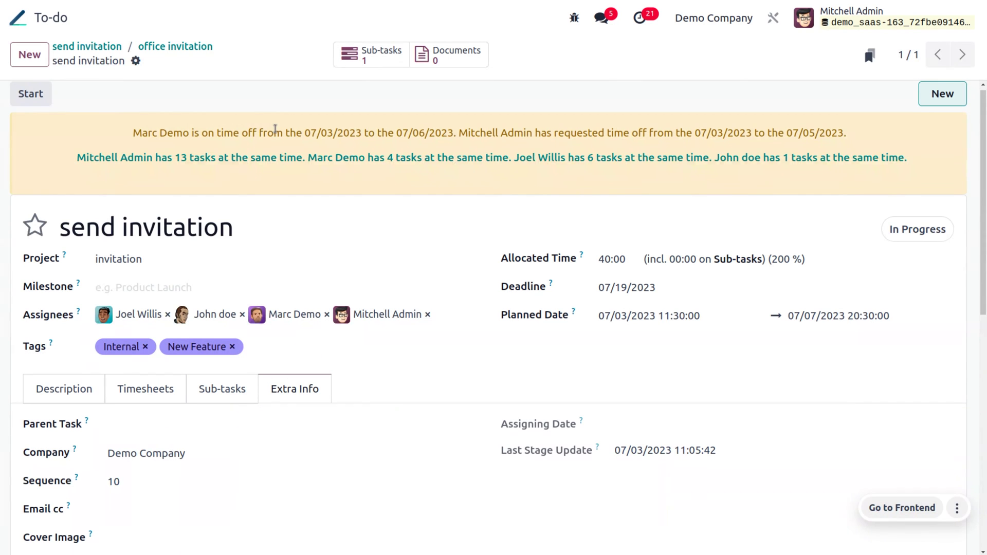
left_click(136, 61)
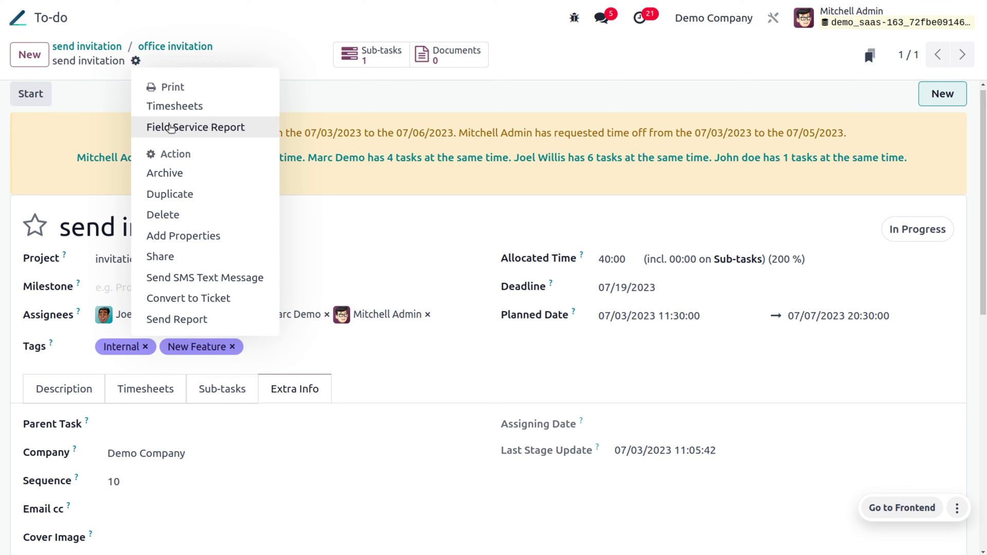
left_click(172, 128)
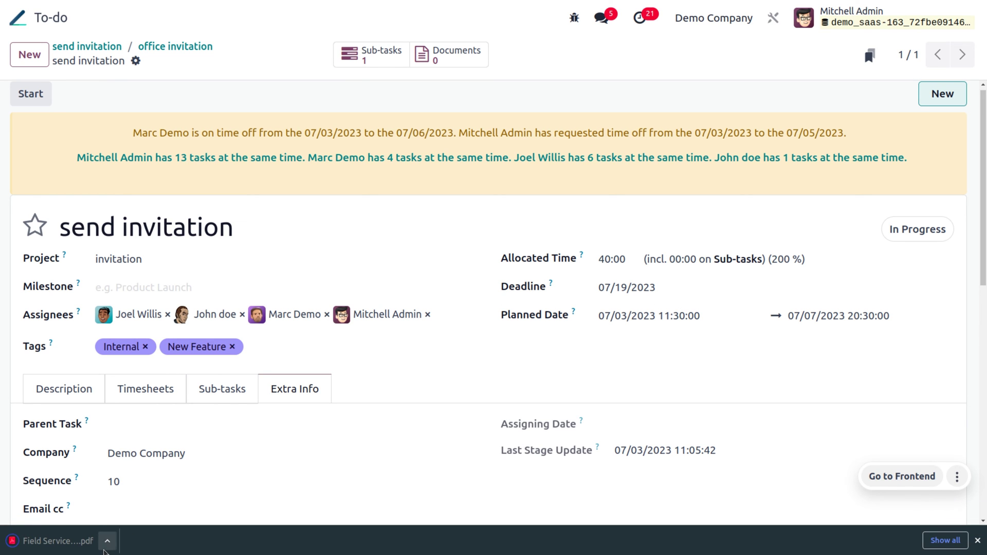
left_click(107, 543)
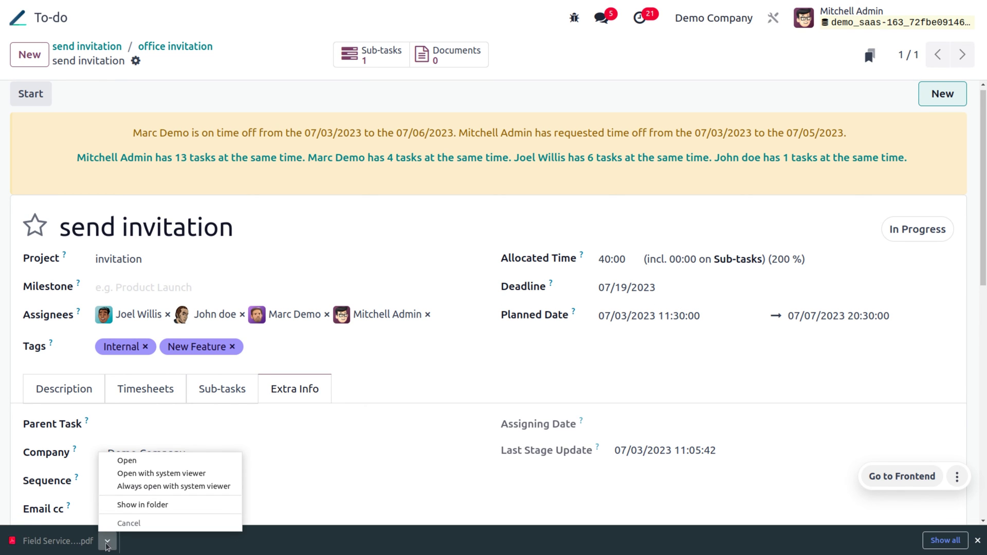
left_click(129, 462)
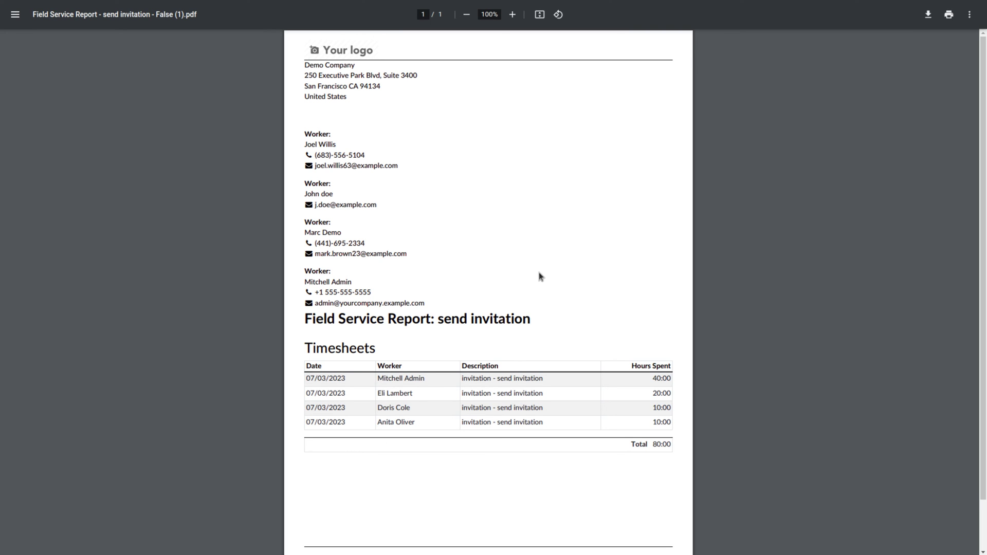
Step: Leave the report PDF and return to the send invitation task's actions menu
key("F11")
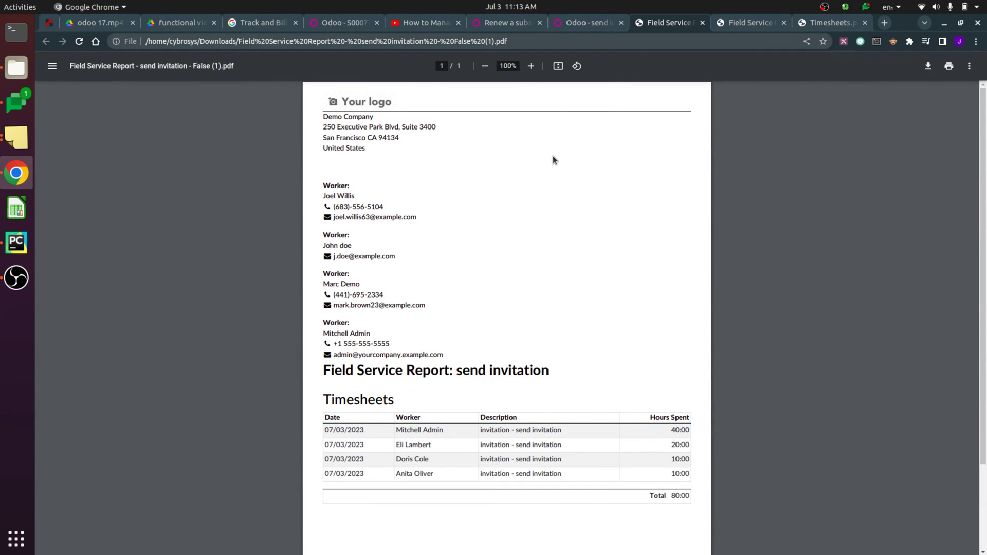
left_click(581, 27)
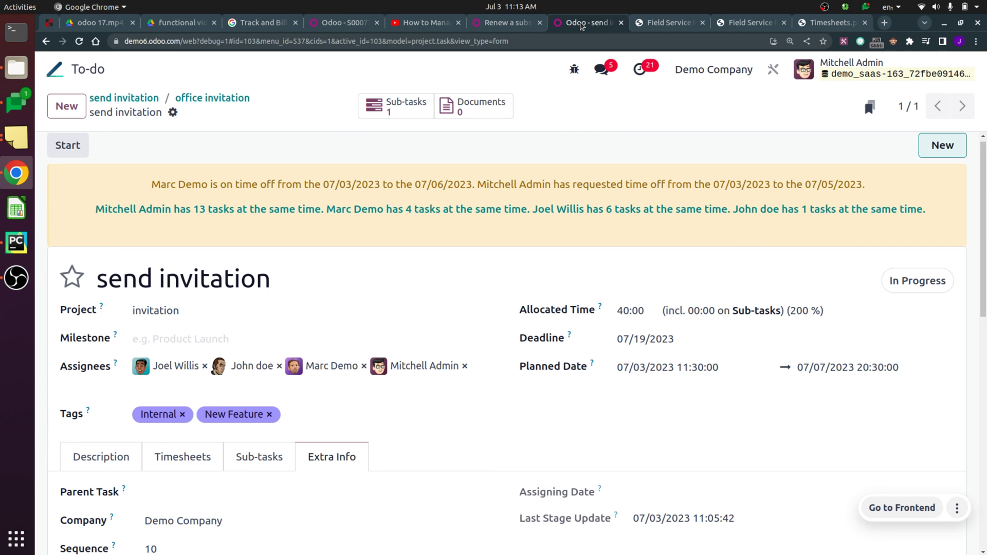
key("F11")
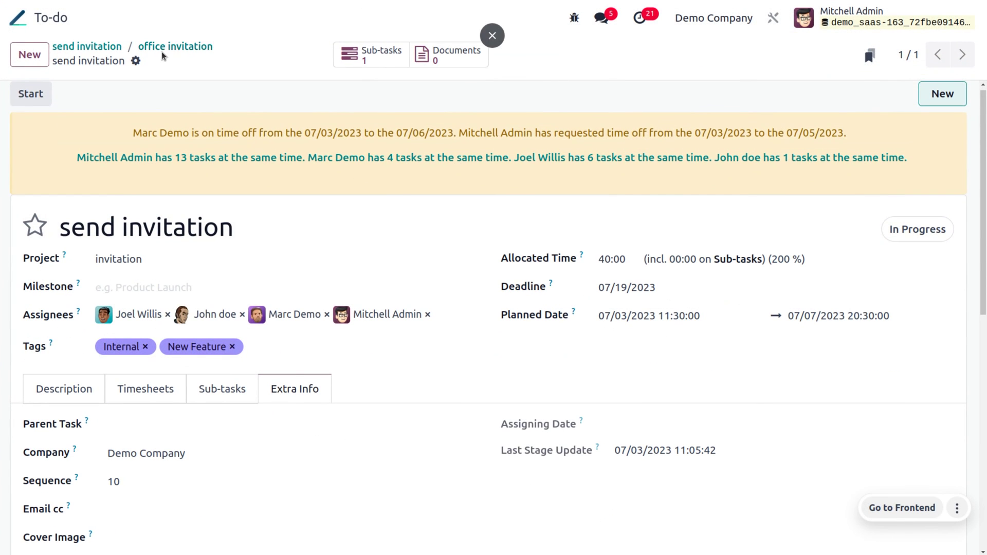
left_click(136, 60)
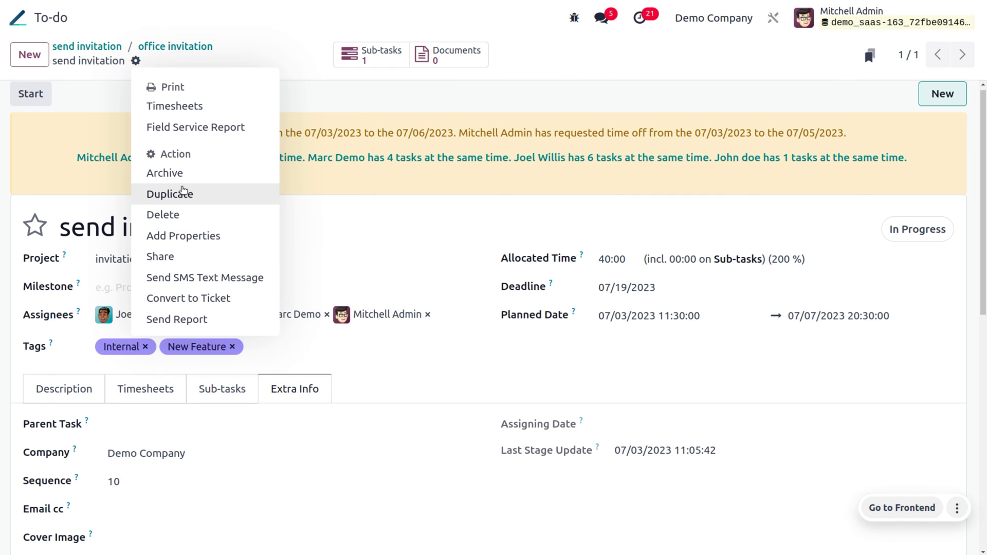
Step: Duplicate 'send invitation' and archive the resulting 'send invitation (copy)' task
left_click(183, 193)
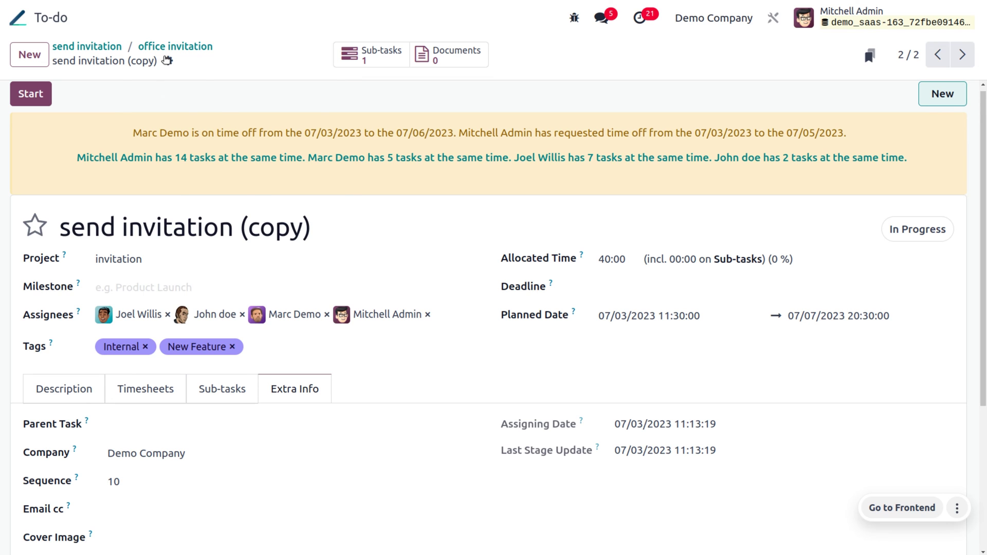
left_click(167, 61)
left_click(123, 92)
left_click(168, 62)
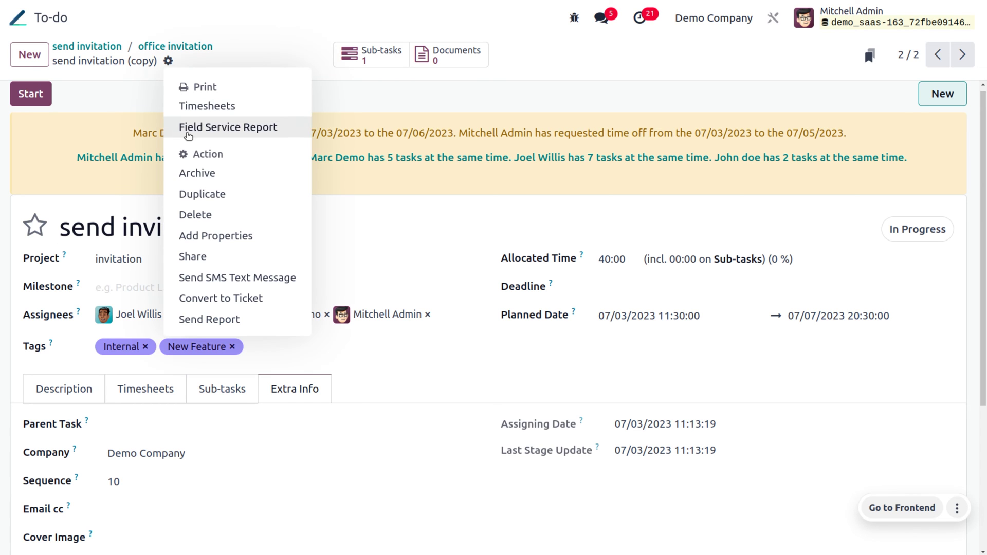
left_click(201, 175)
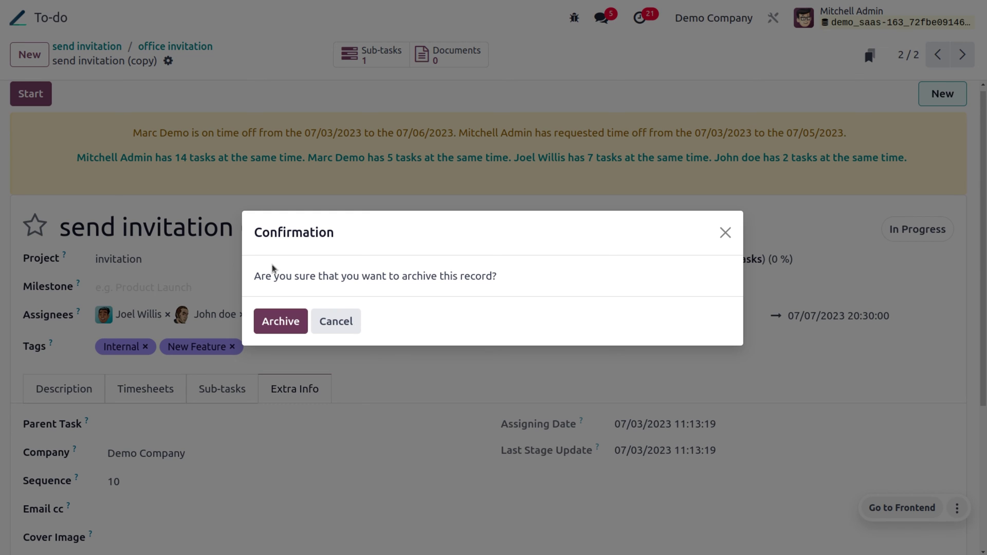
left_click(281, 323)
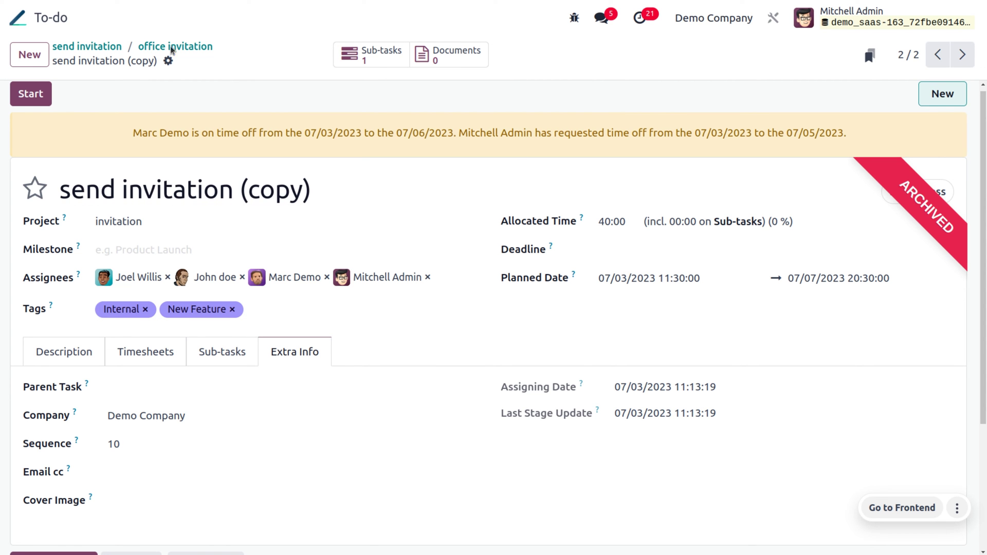
left_click(168, 62)
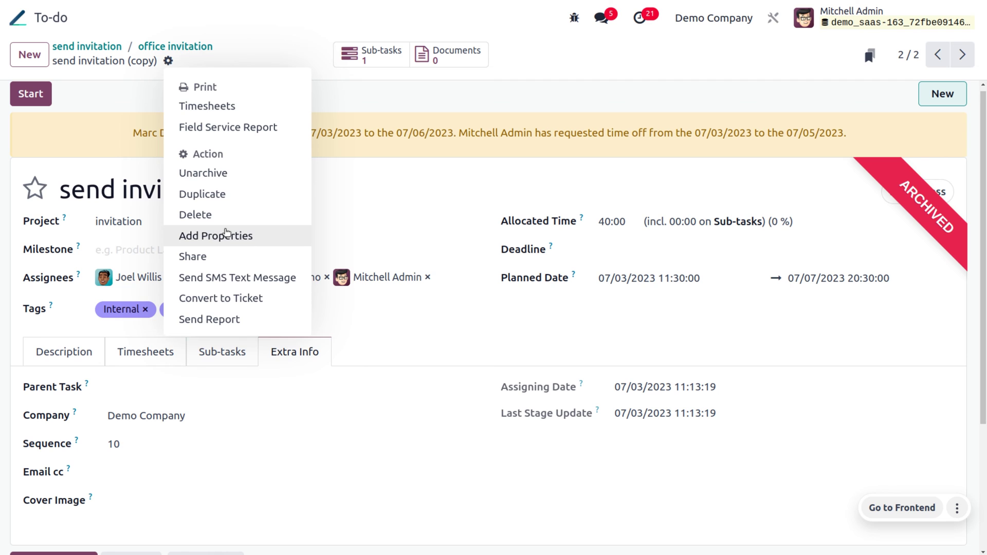
Step: Add a custom property named 'mobile' with field type Integer
left_click(227, 235)
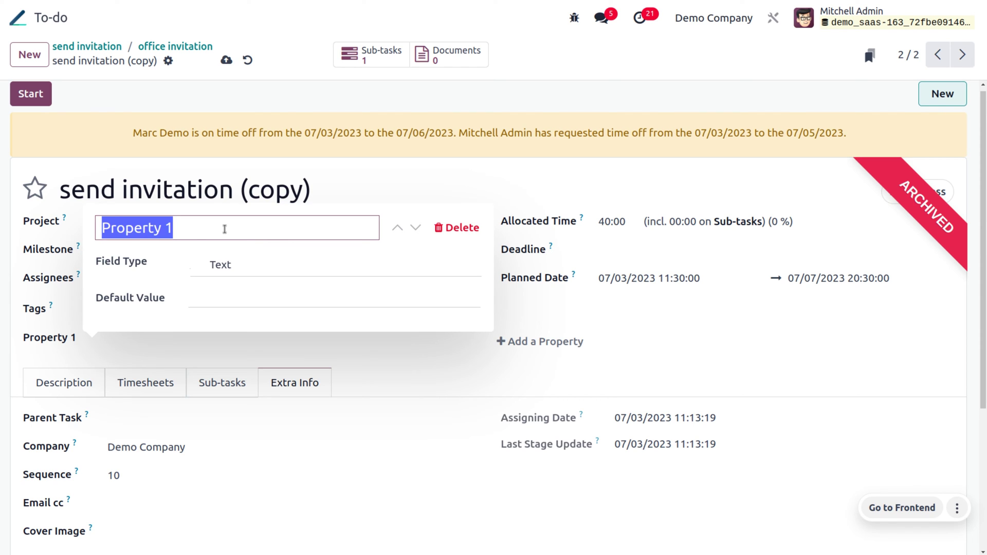
key("BackSpace")
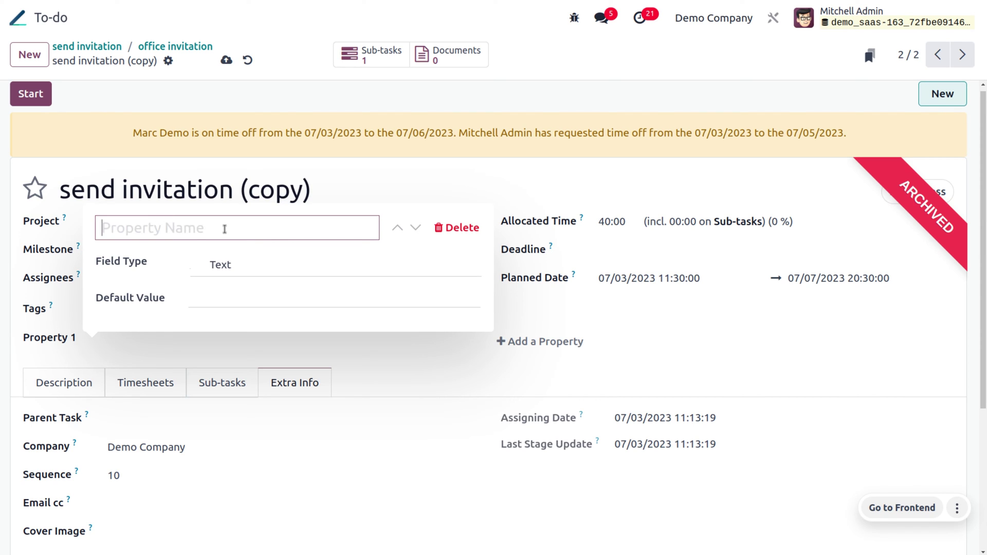
type("mob")
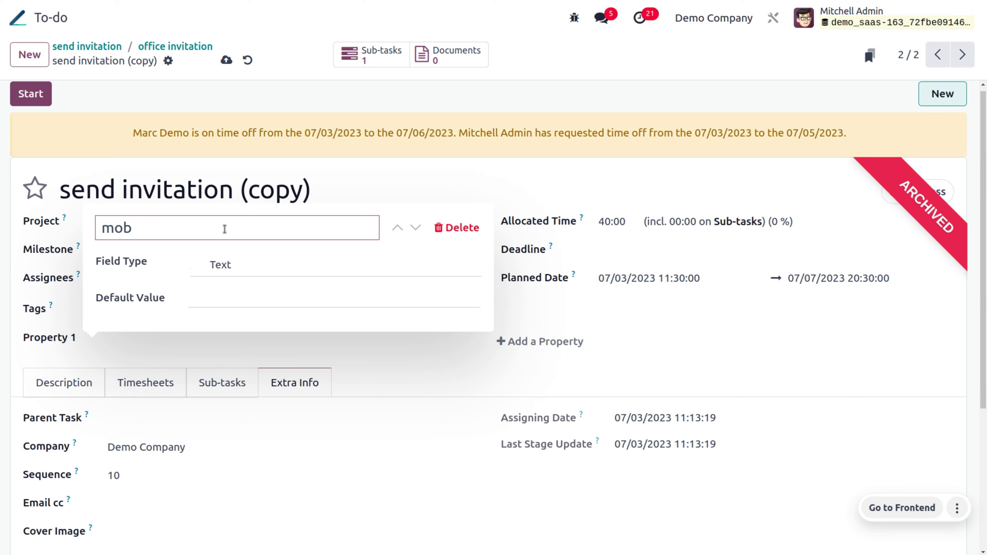
type("ile")
left_click(243, 271)
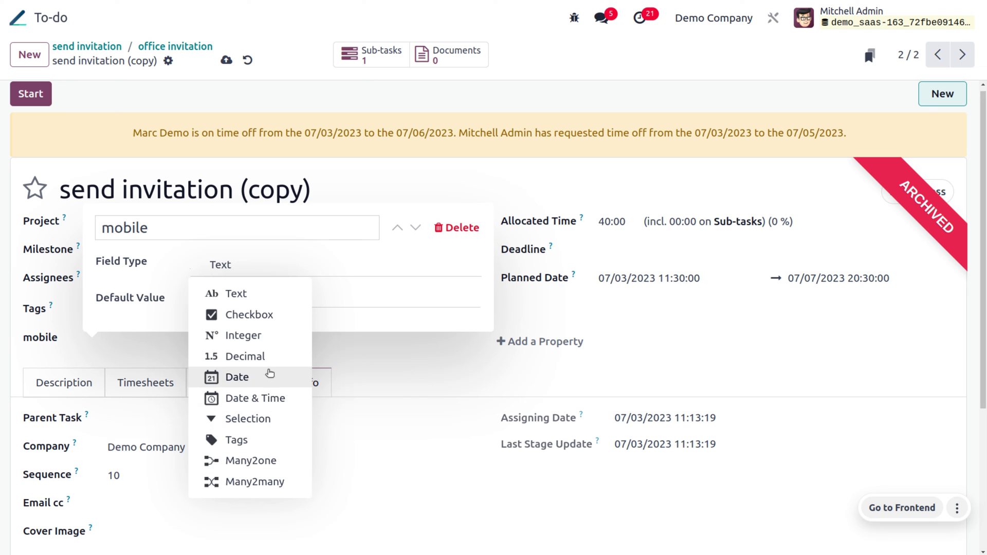
left_click(265, 332)
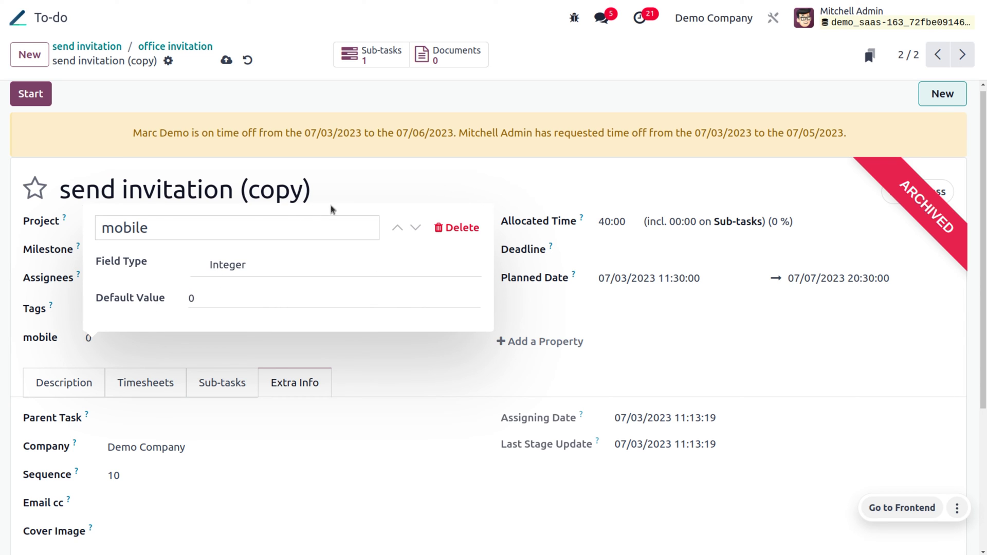
left_click(363, 194)
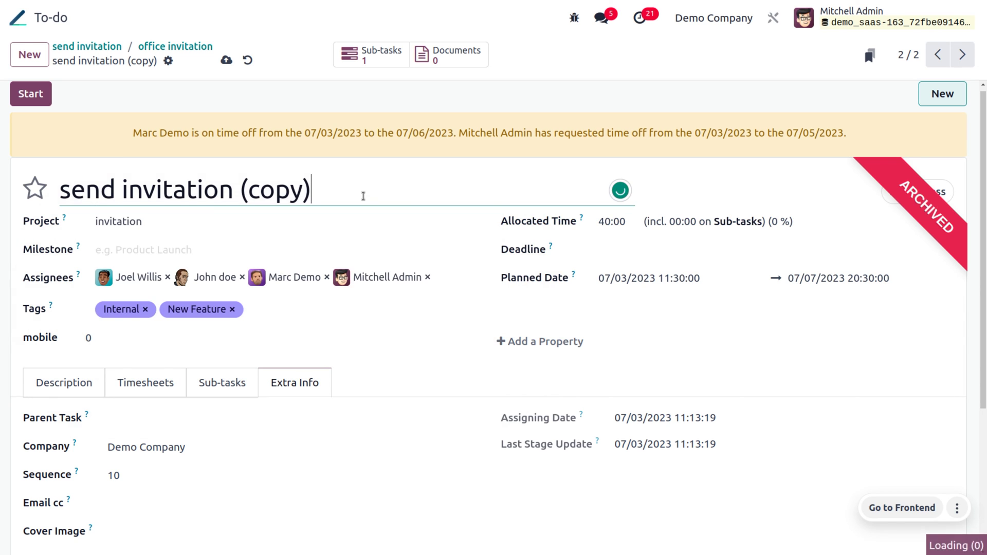
Step: Enter the mobile number in the 'mobile' property and save the task
left_click(117, 337)
key("BackSpace")
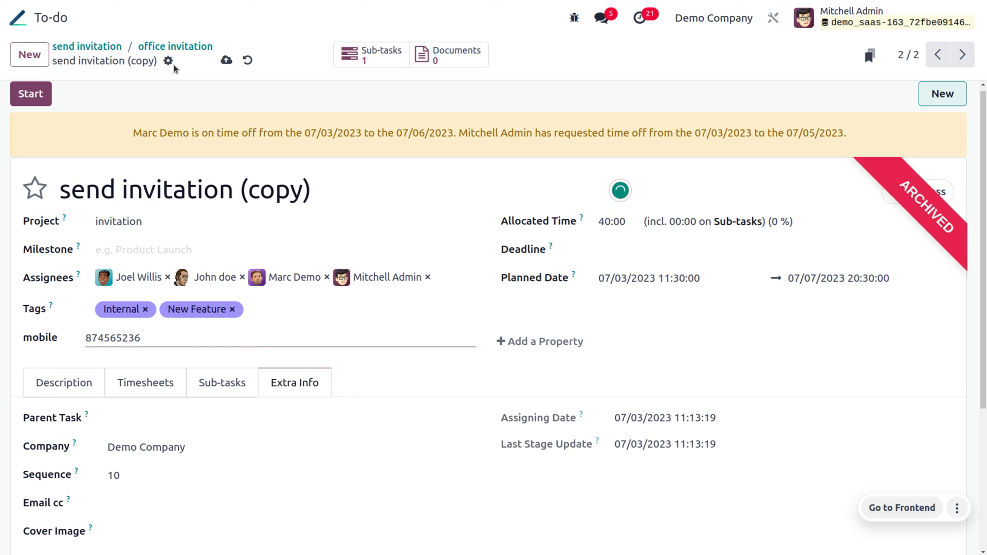
left_click(226, 60)
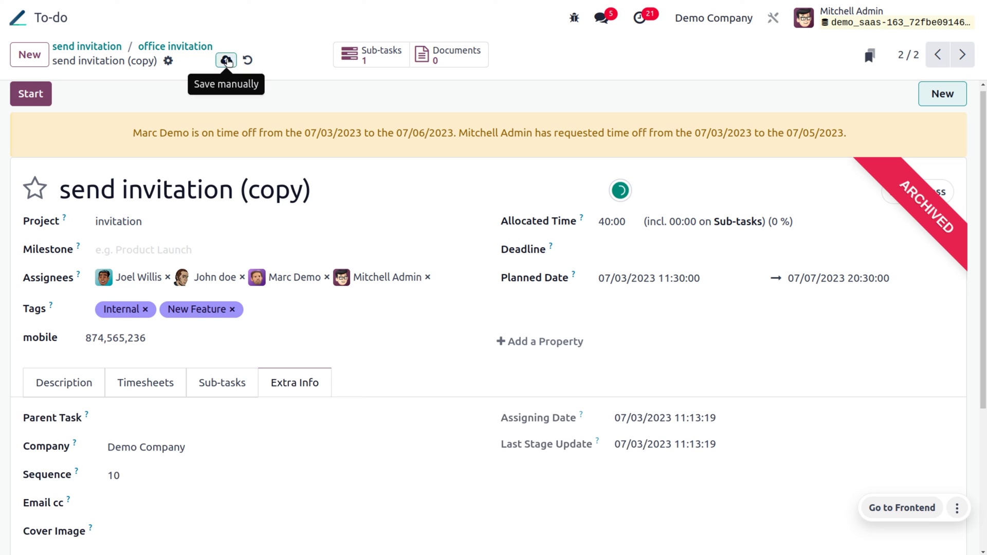
Step: Open the task's Share dialog and copy its share link
left_click(168, 61)
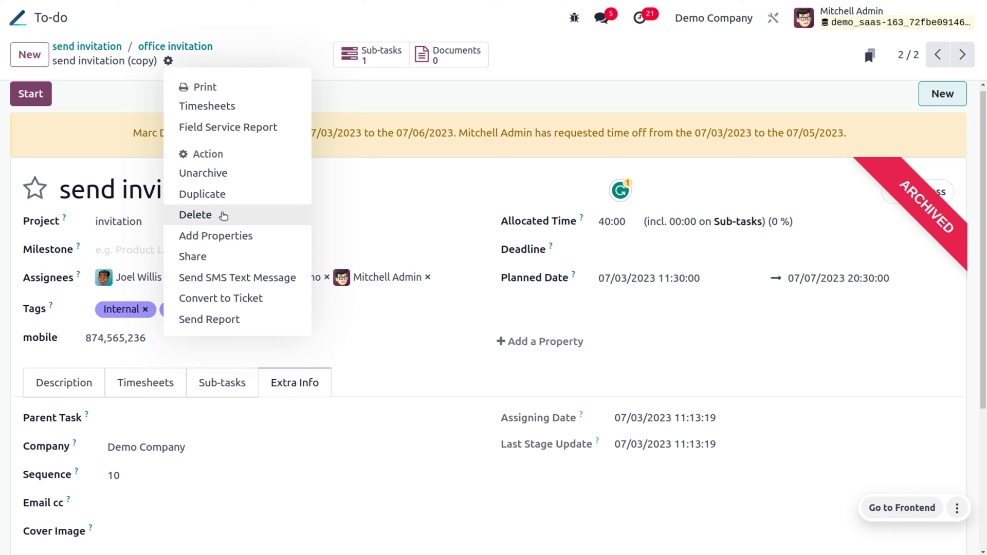
left_click(232, 259)
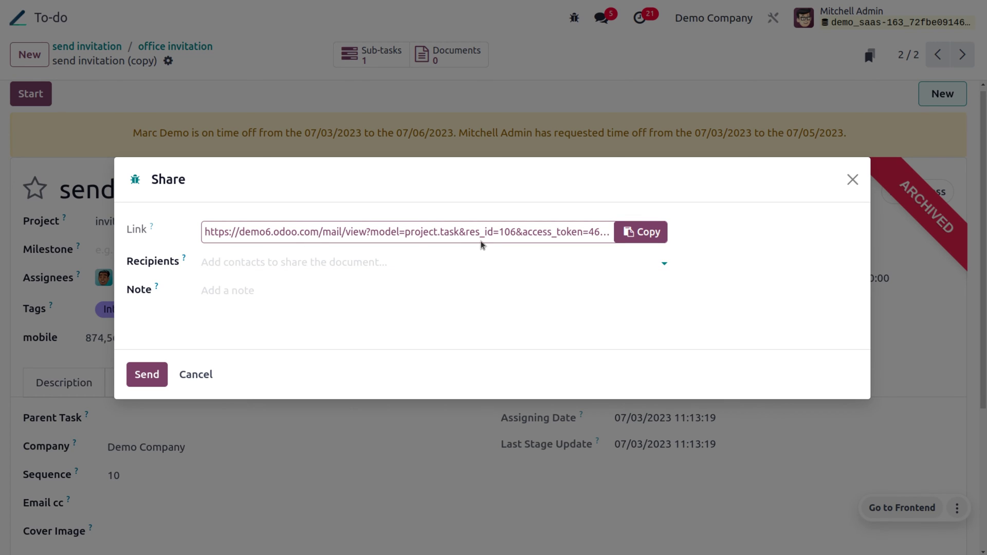
left_click(660, 237)
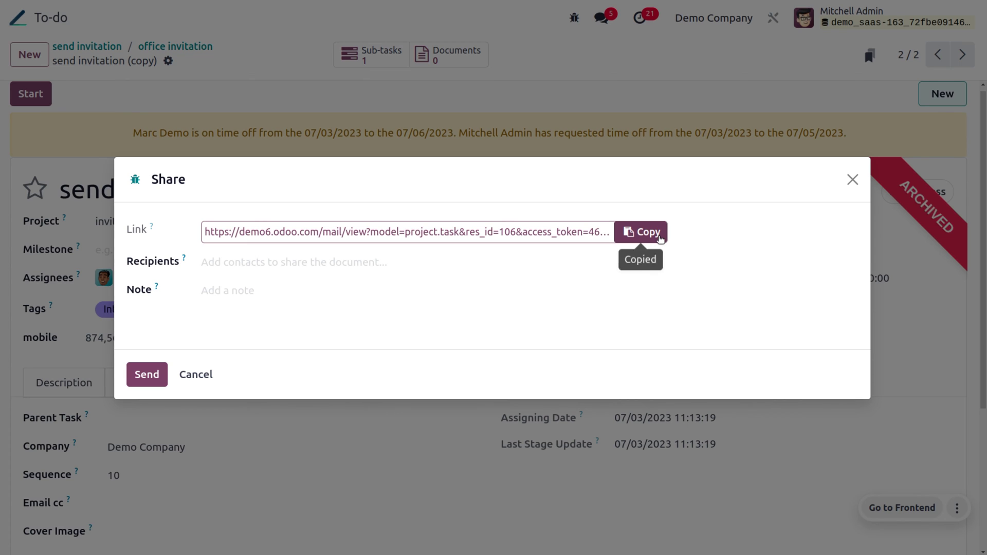
Step: Create a new recipient contact with their e-mail address and send the share invitation
left_click(342, 260)
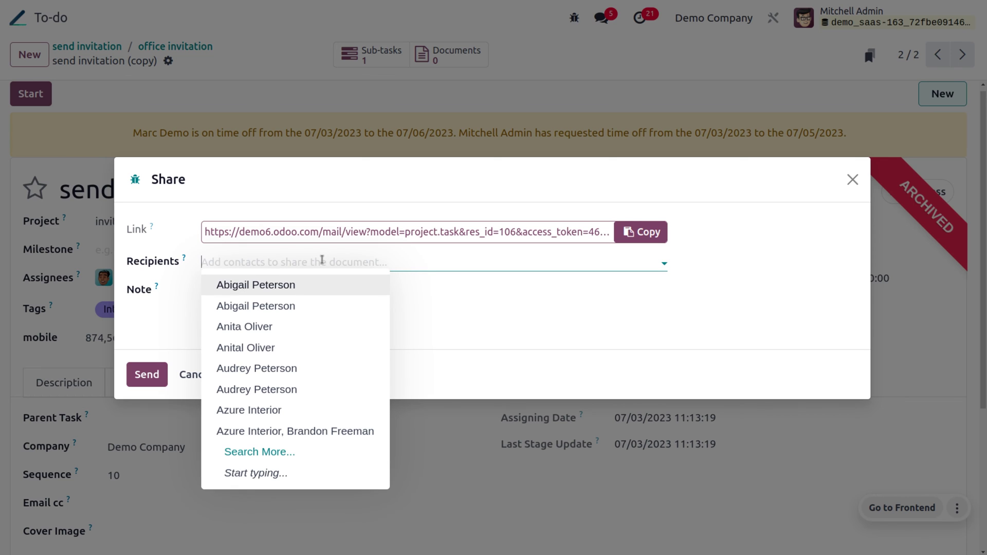
type("jerr")
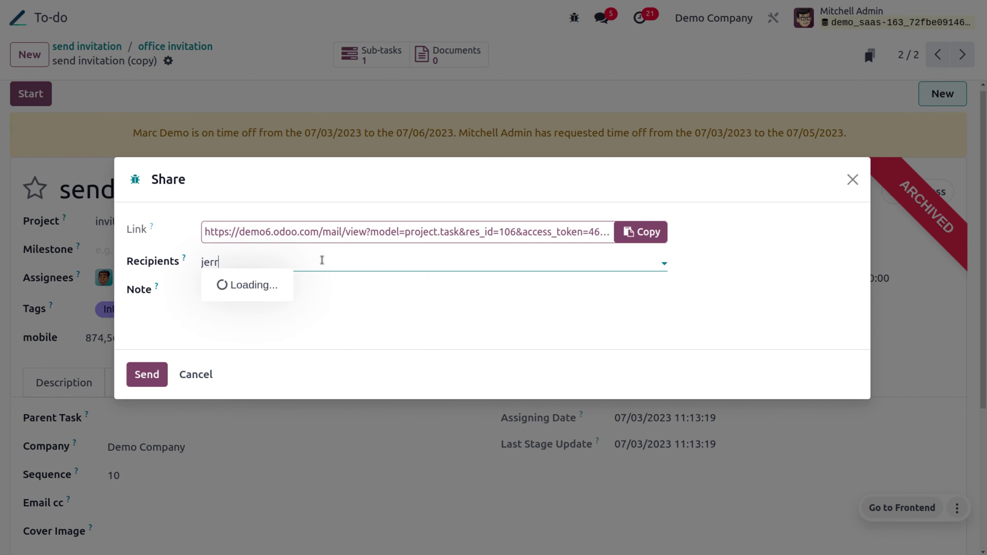
type("y")
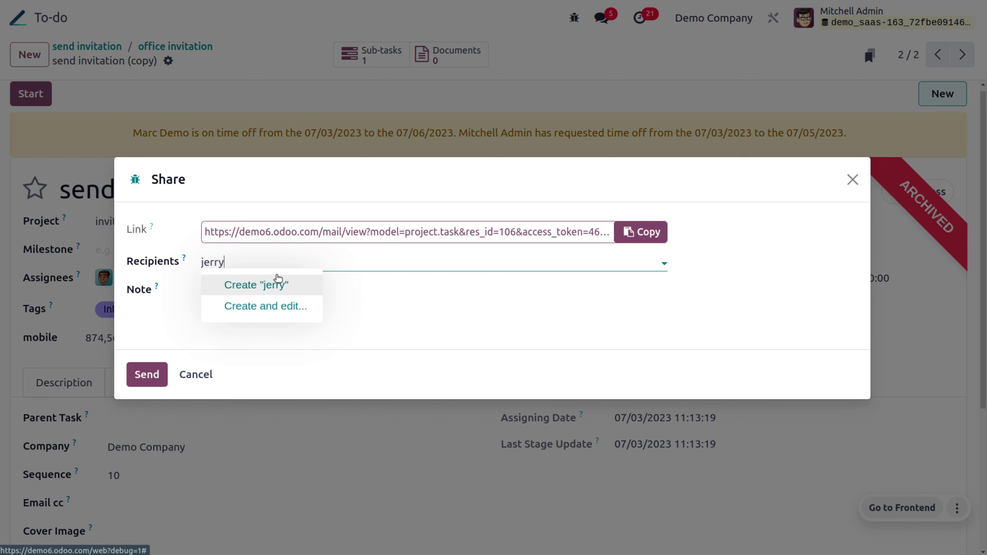
left_click(269, 283)
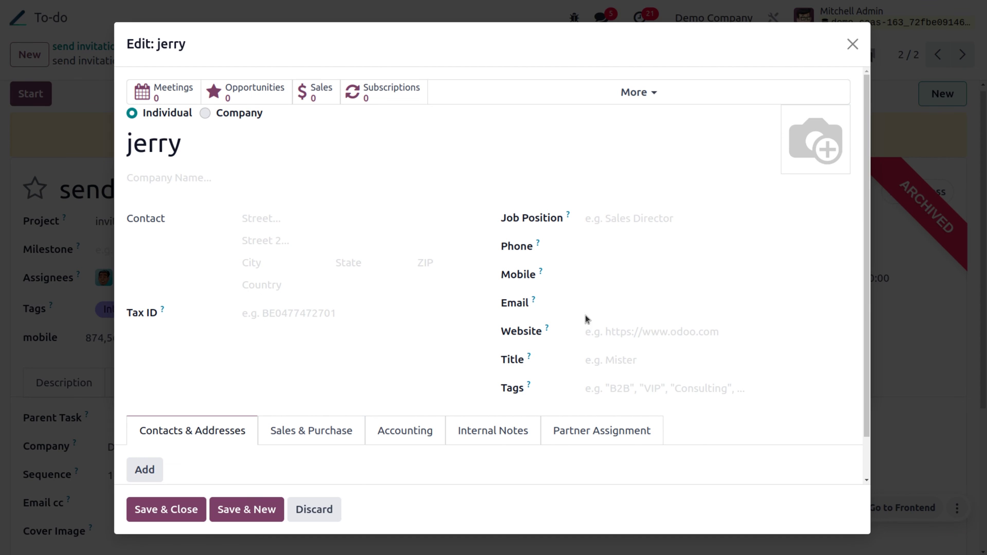
left_click(587, 304)
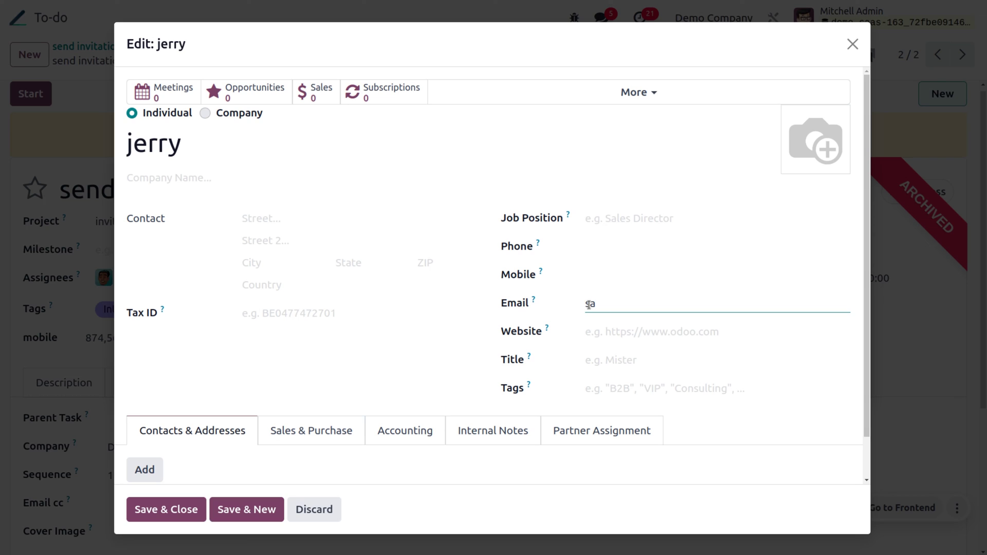
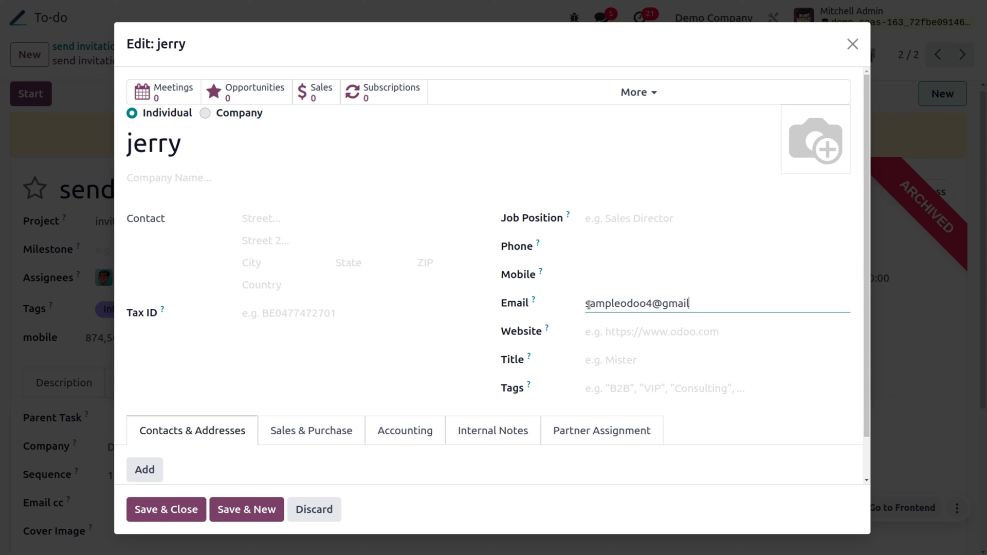
left_click(175, 510)
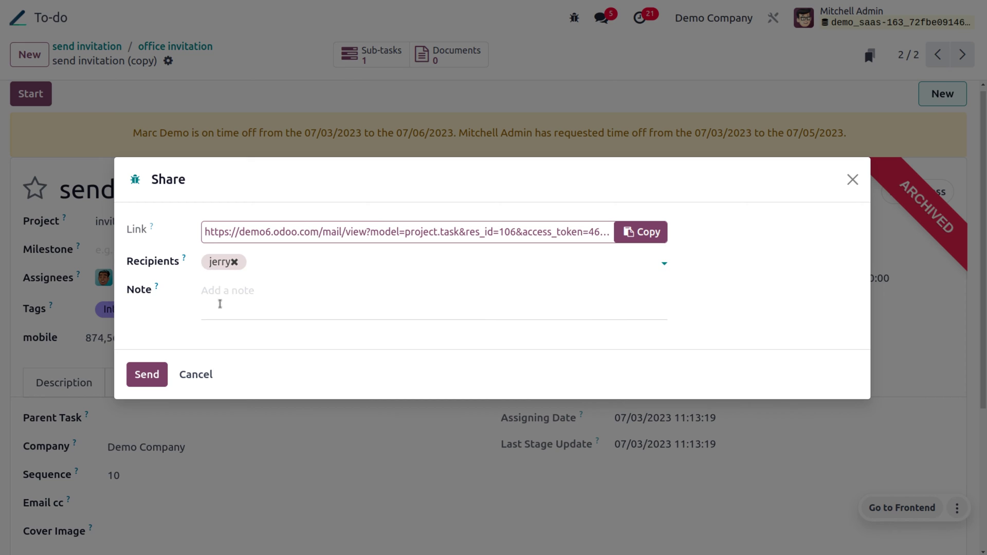
left_click(159, 379)
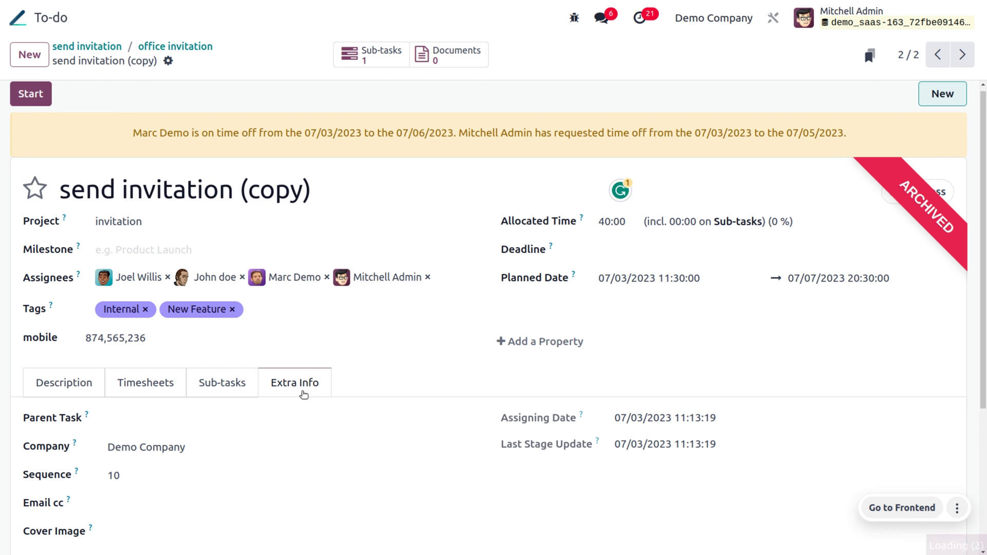
Step: Send an SMS reading 'hey , you there' from the task copy, fixing the typo first
left_click(167, 61)
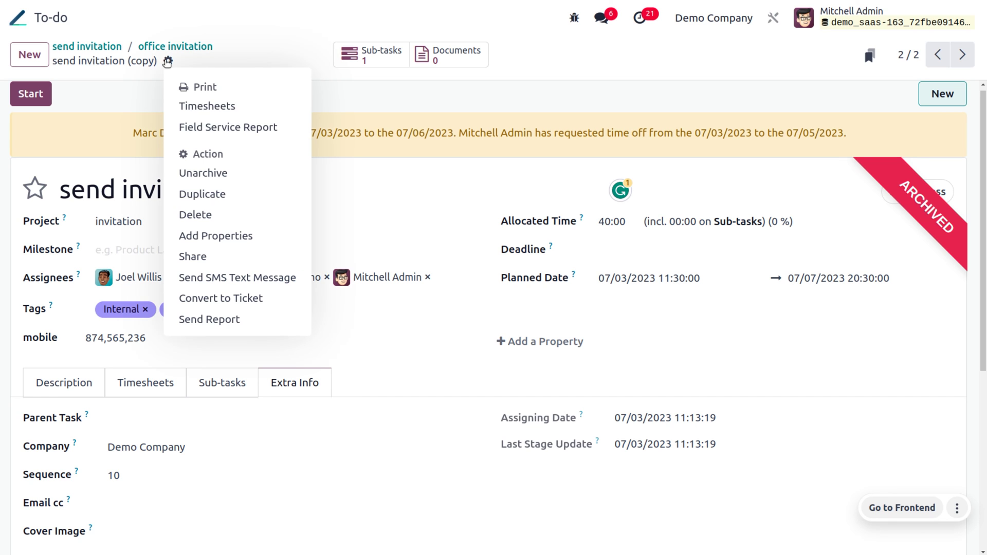
left_click(224, 279)
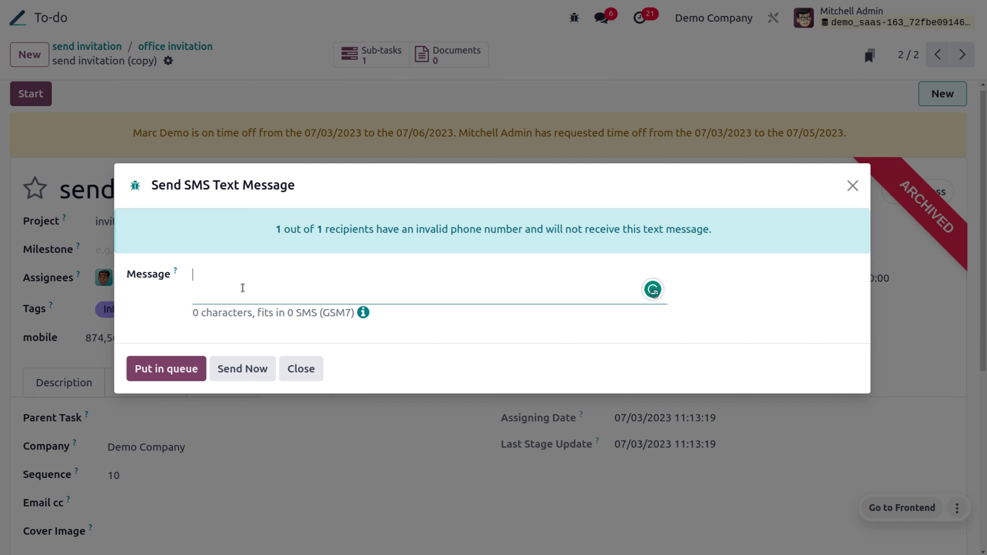
type("hey , you tere")
key("BackSpace")
type("here")
left_click(248, 366)
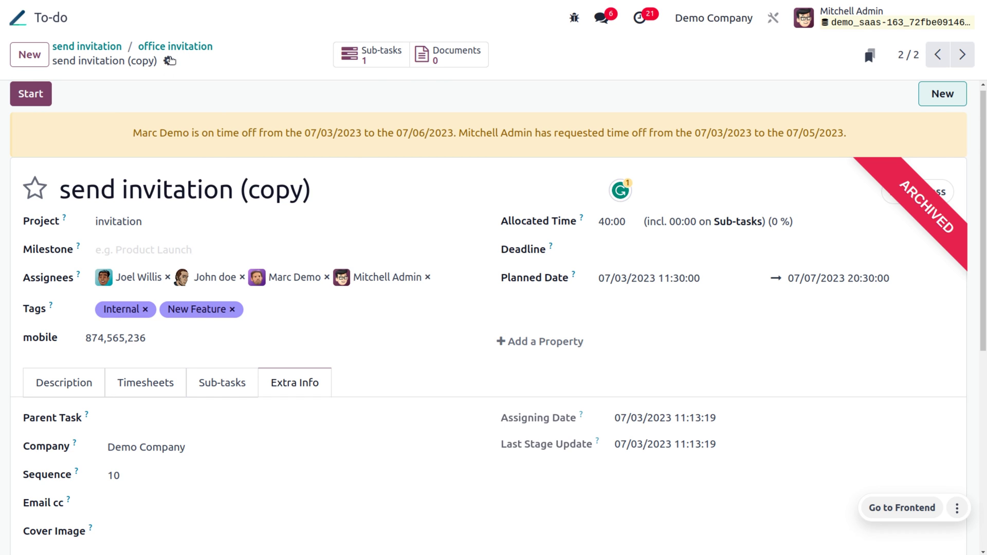
Step: Convert the task copy into a Customer Care ticket
left_click(169, 60)
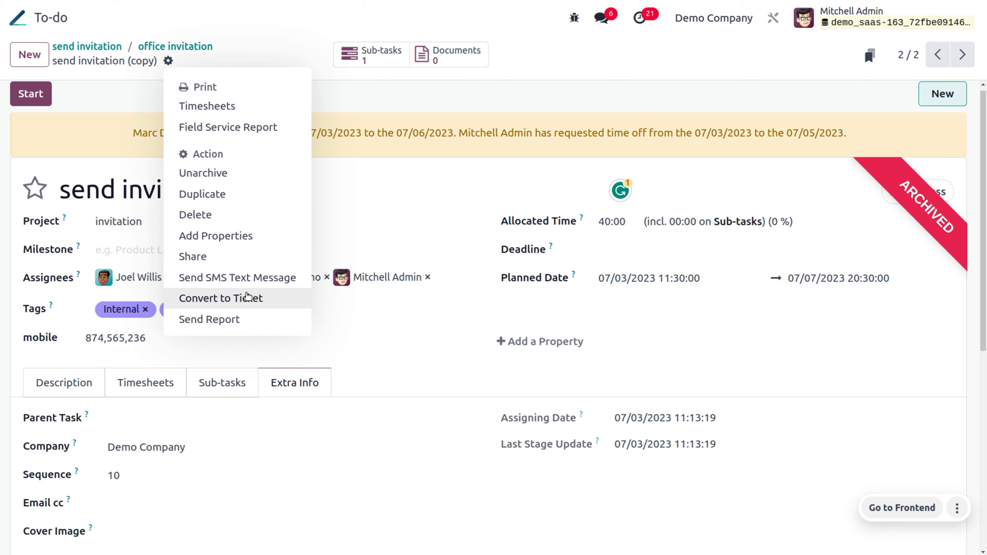
left_click(247, 298)
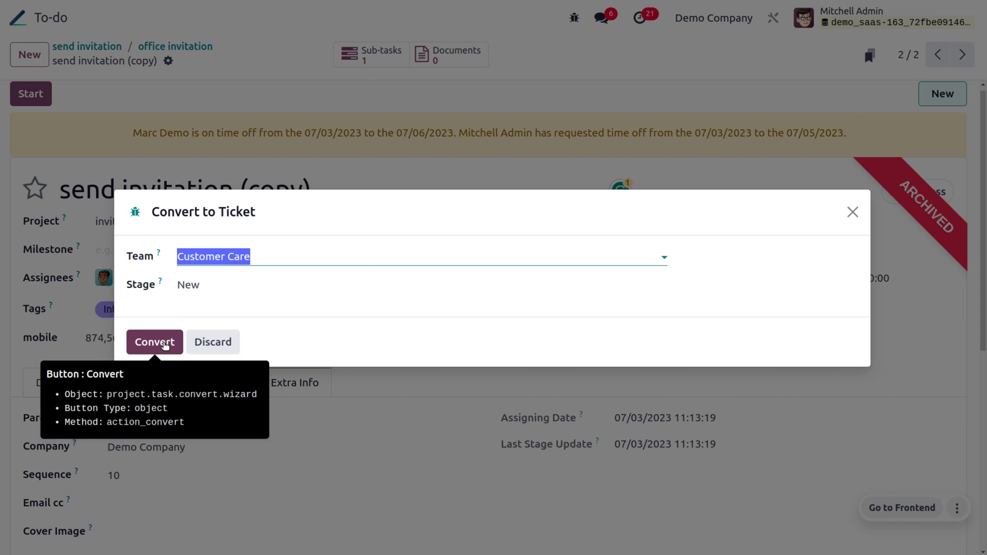
left_click(165, 346)
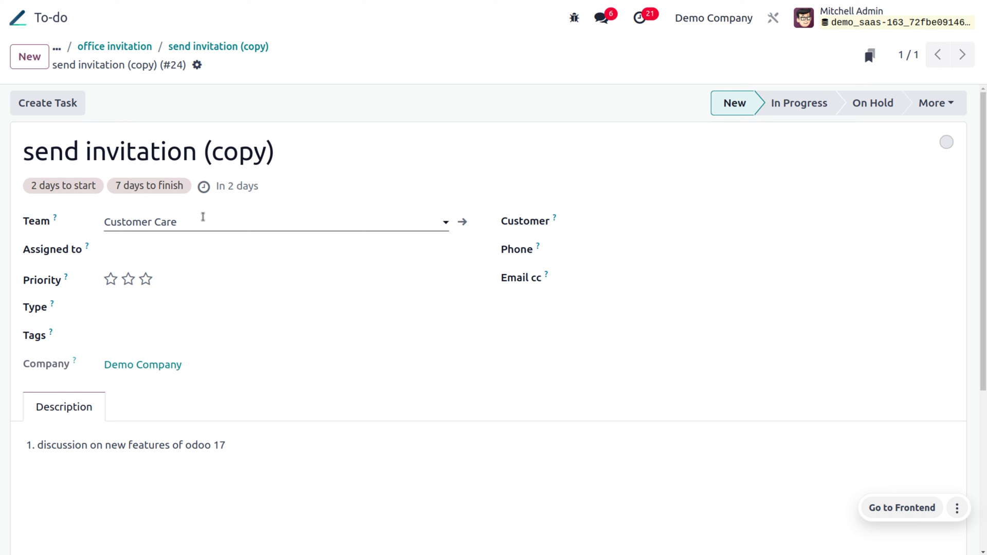
Step: Give the ticket urgent priority, assign it to the admin user, set type Question, and save
left_click(145, 280)
left_click(149, 250)
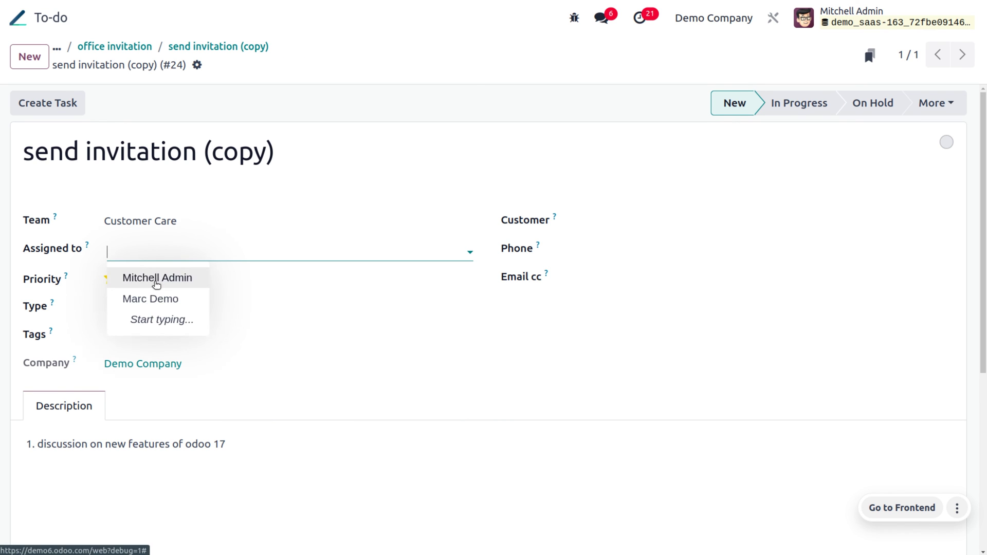
left_click(154, 281)
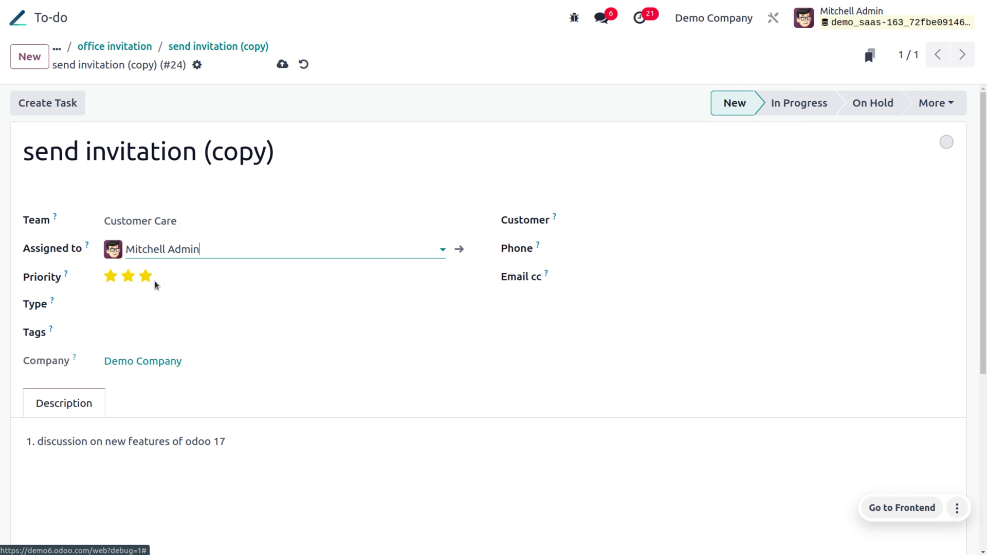
left_click(130, 309)
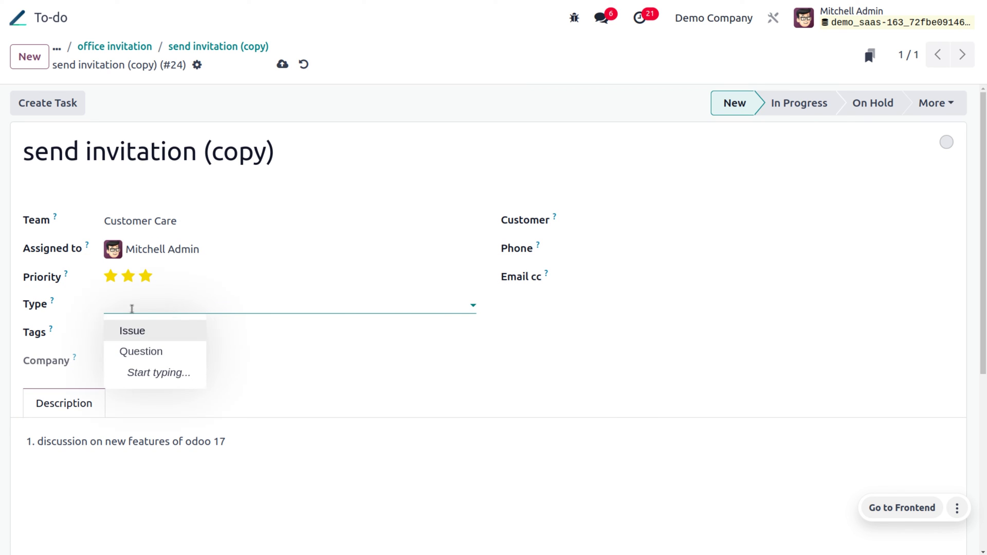
left_click(150, 349)
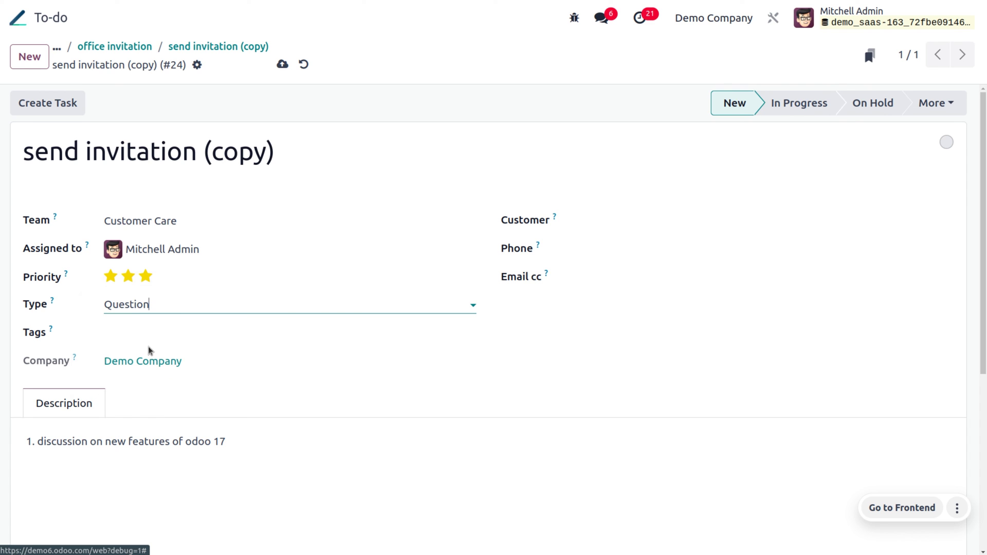
left_click(286, 64)
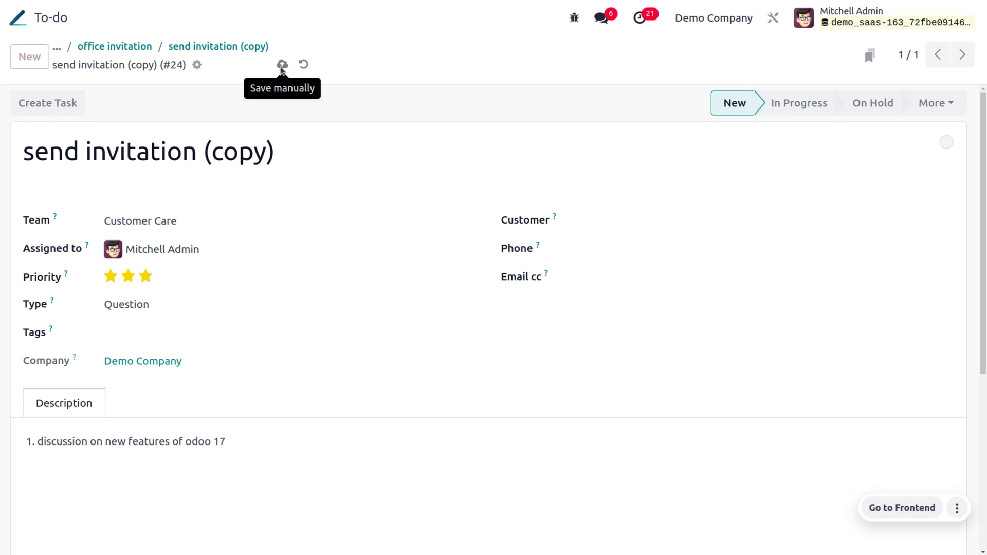
left_click(154, 48)
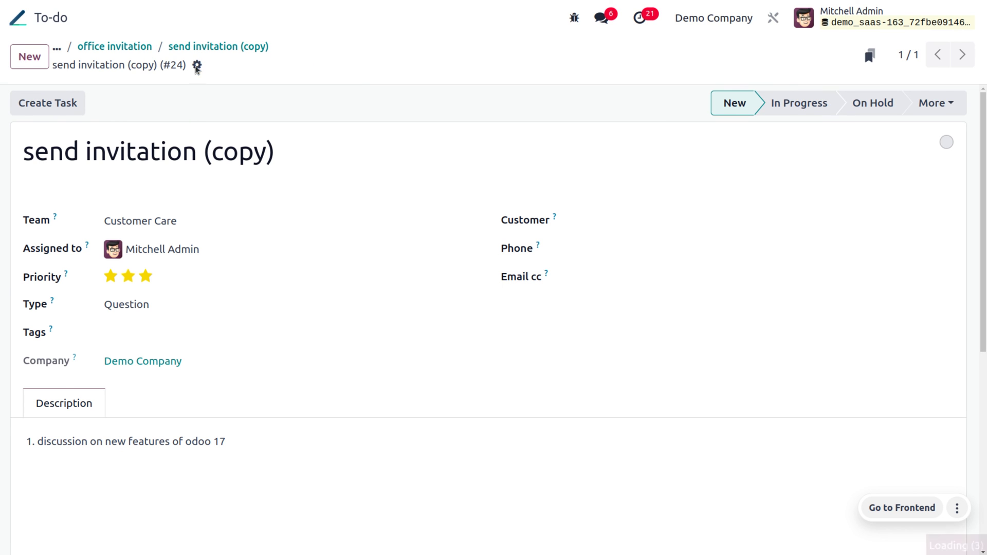
Step: Open the parent 'send invitation' task after Send Report fails on the sub-task
left_click(142, 61)
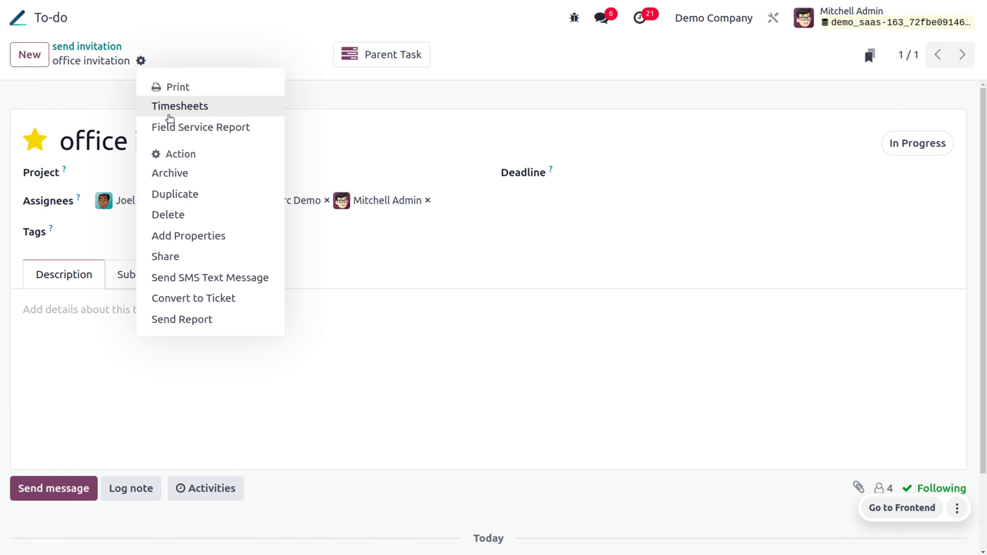
left_click(205, 317)
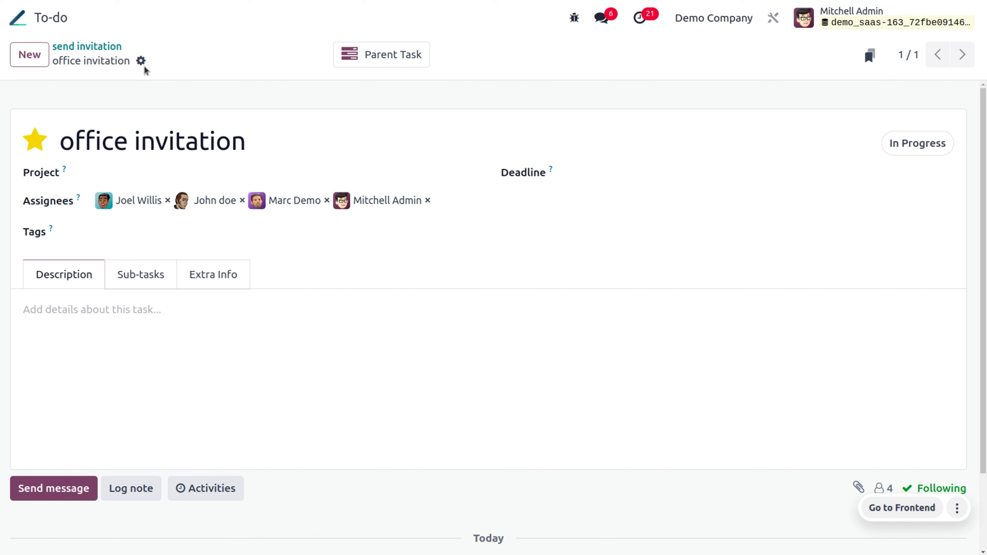
left_click(375, 64)
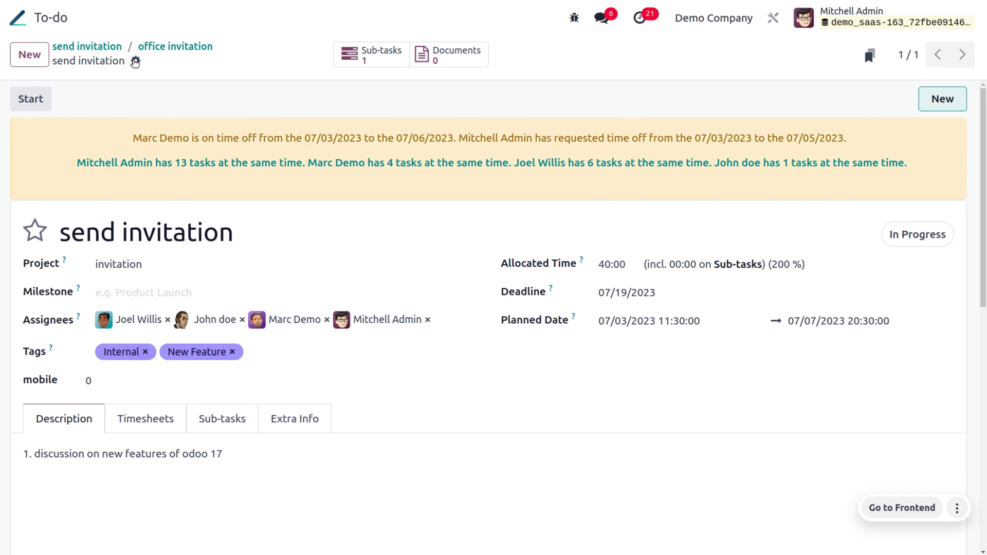
Step: Email the Field Service Report, adding the newly created contact as a recipient
left_click(136, 60)
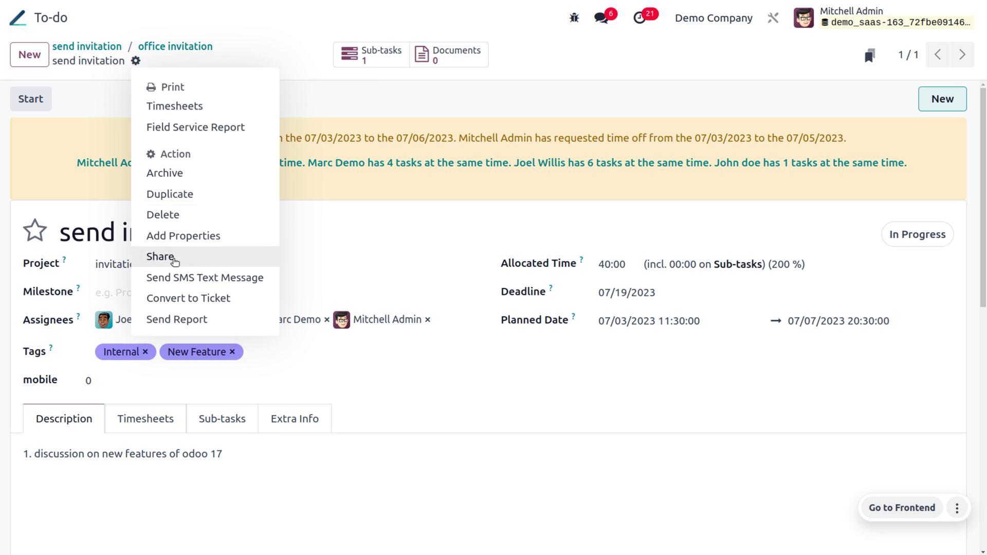
left_click(186, 318)
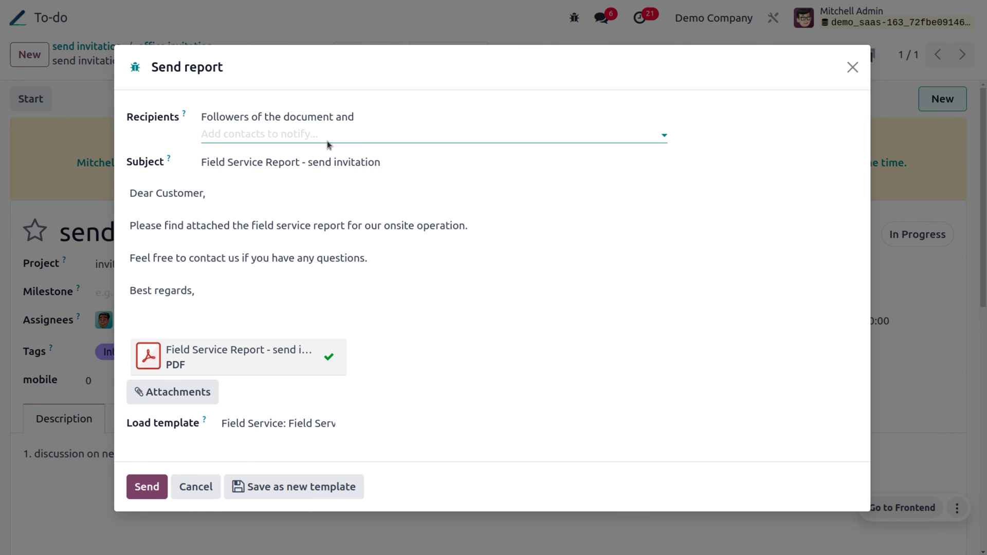
left_click(330, 138)
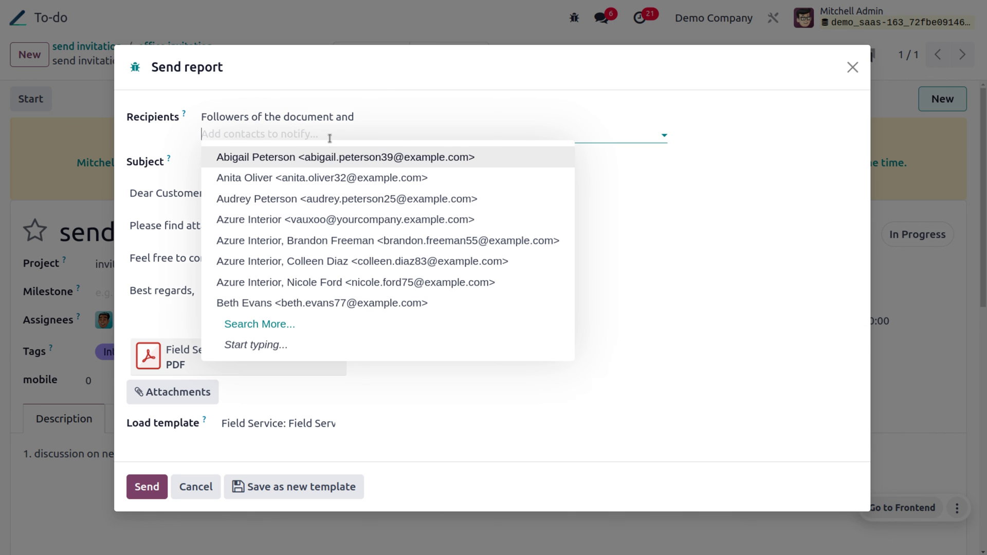
type("jerr")
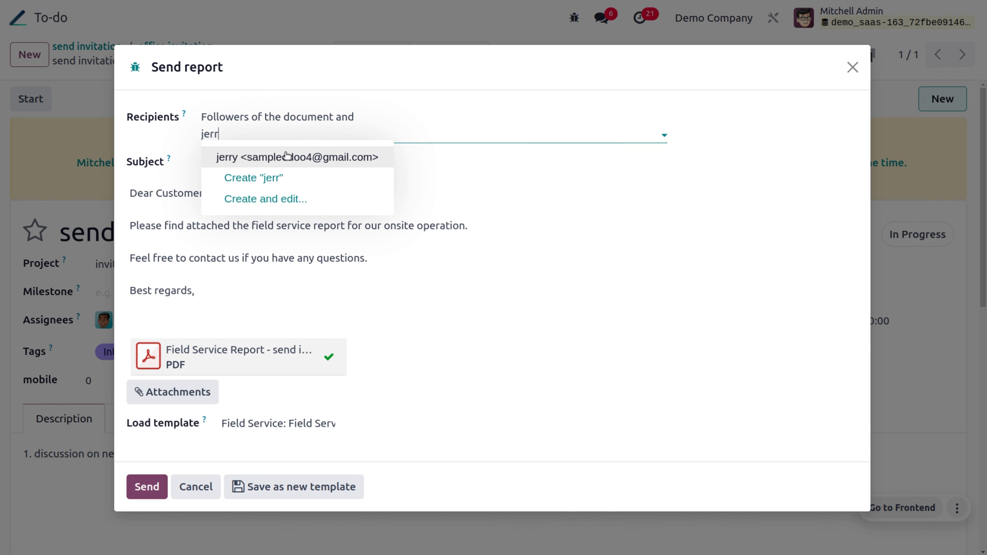
left_click(286, 157)
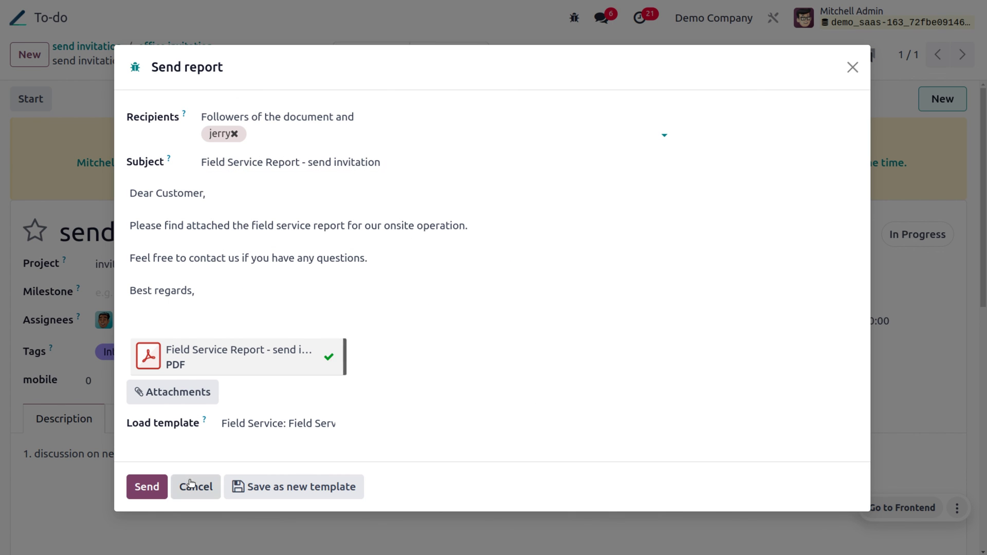
left_click(159, 492)
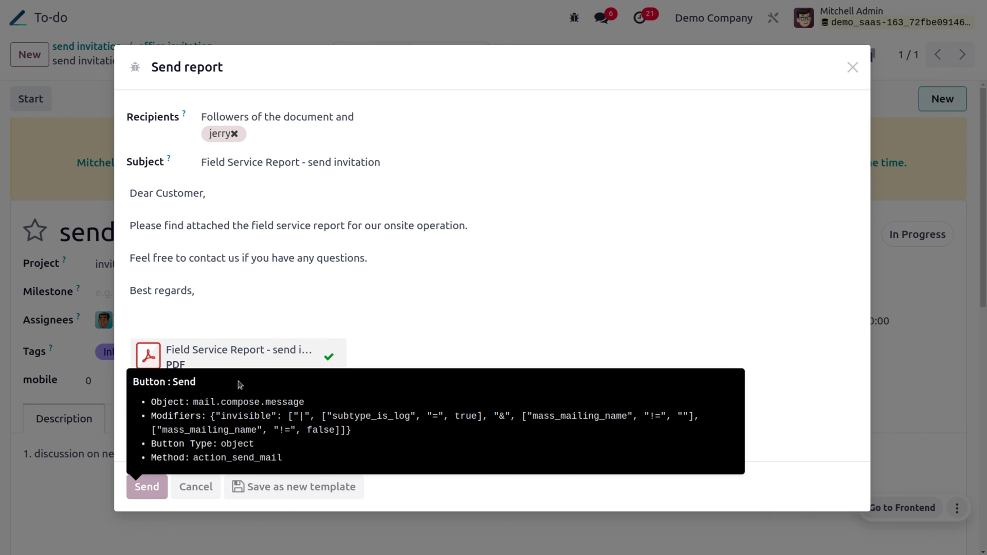